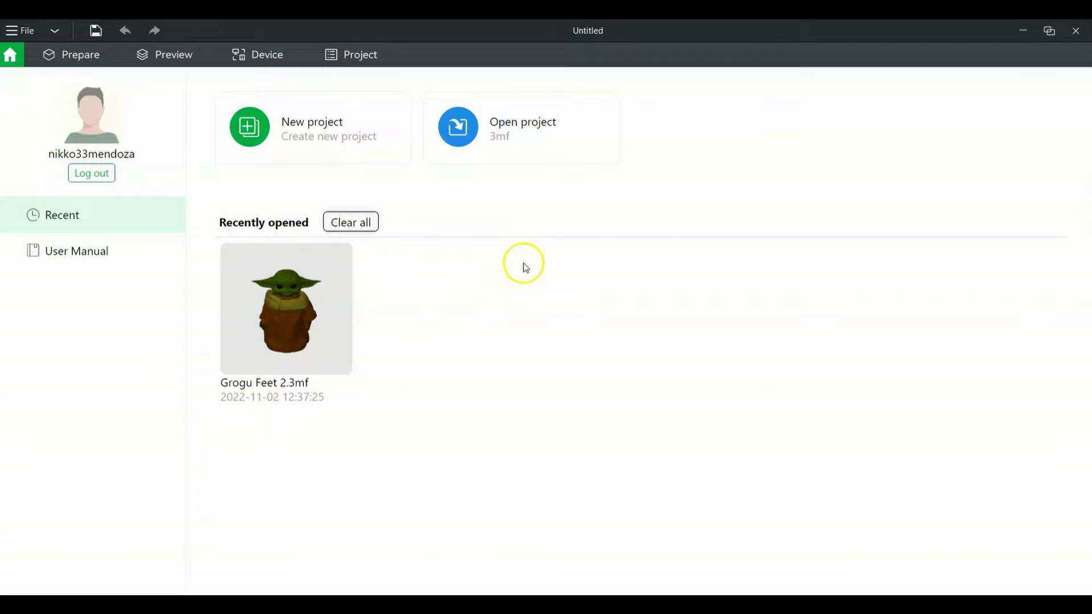
Create a new project with an empty X1 Carbon 0.4 nozzle plate in the Prepare view
{"action": "left_click", "coordinate": [312, 125]}
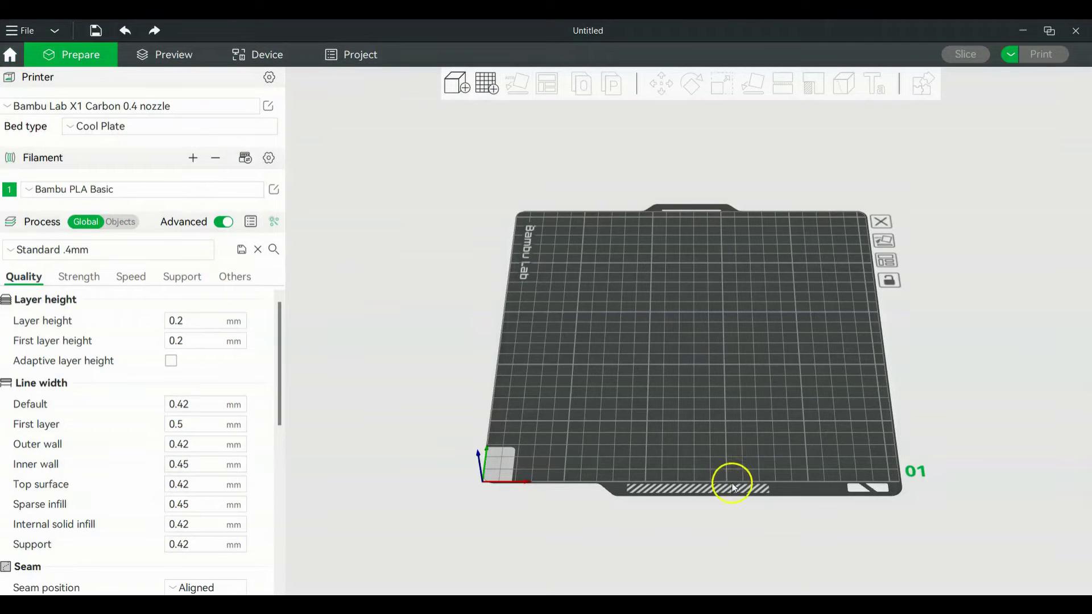
Orbit the empty plate to a near edge-on angle and pan it to the right
{"action": "left_click_drag", "start_coordinate": [731, 481], "coordinate": [637, 467]}
{"action": "right_click_drag", "start_coordinate": [639, 469], "coordinate": [680, 478]}
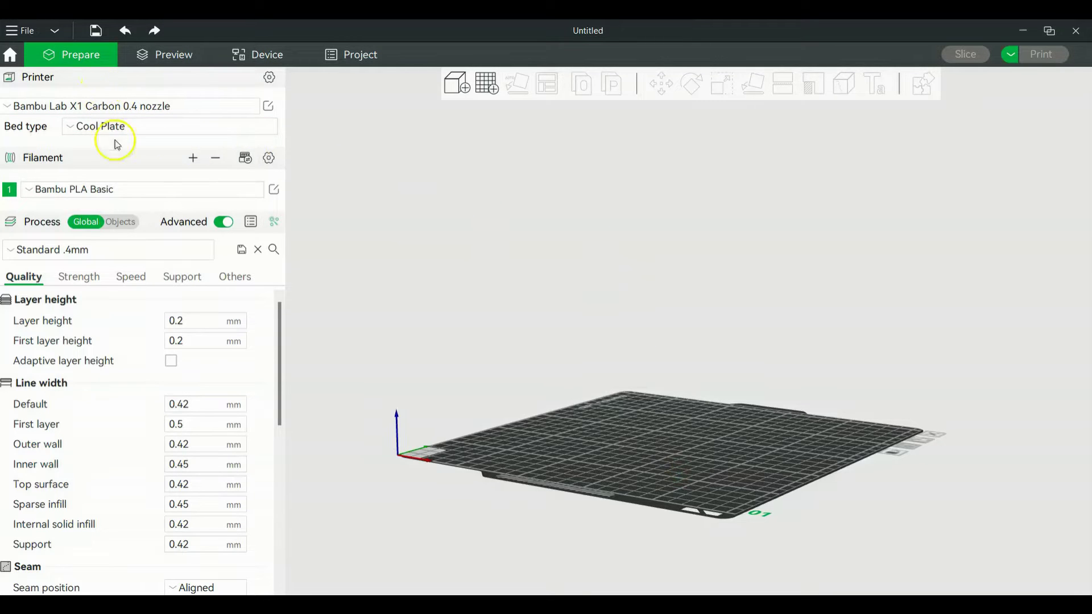
Change filament 1 from Bambu PLA Basic to Generic PLA
{"action": "left_click", "coordinate": [125, 191]}
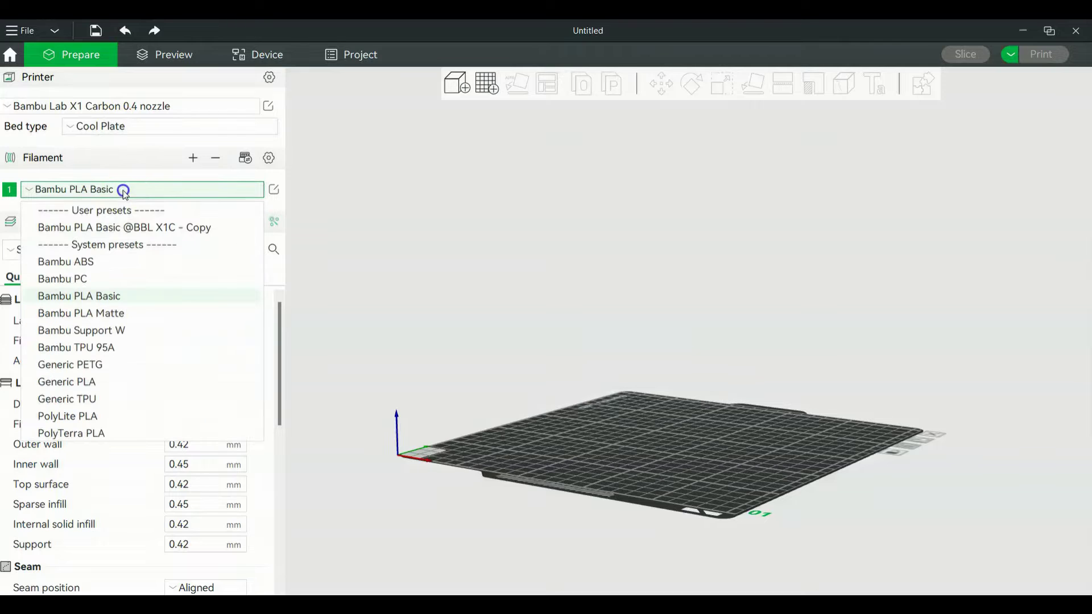
{"action": "left_click", "coordinate": [131, 159]}
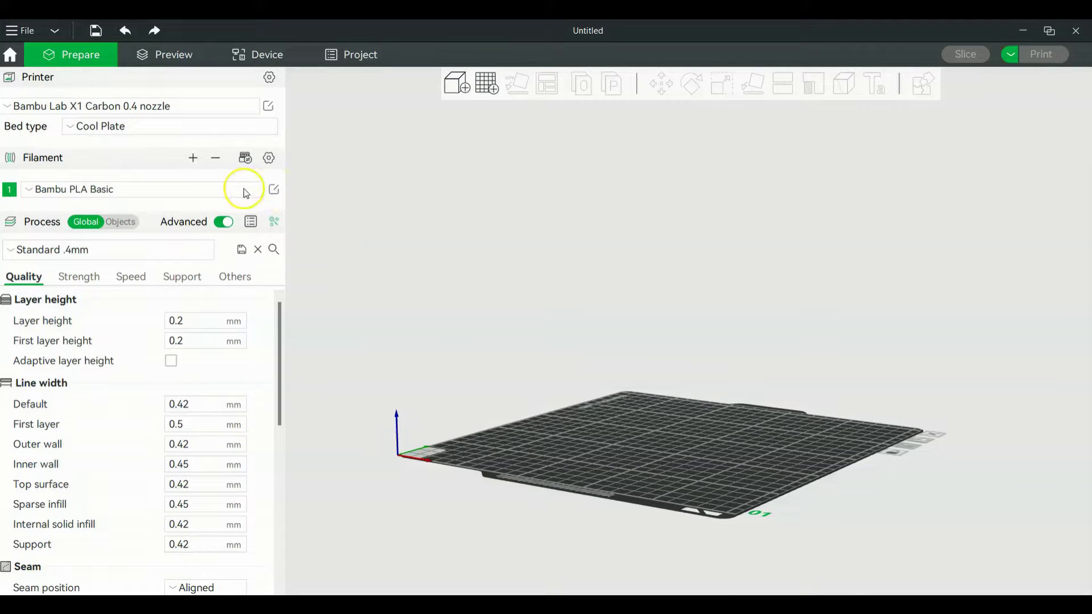
{"action": "left_click", "coordinate": [100, 192]}
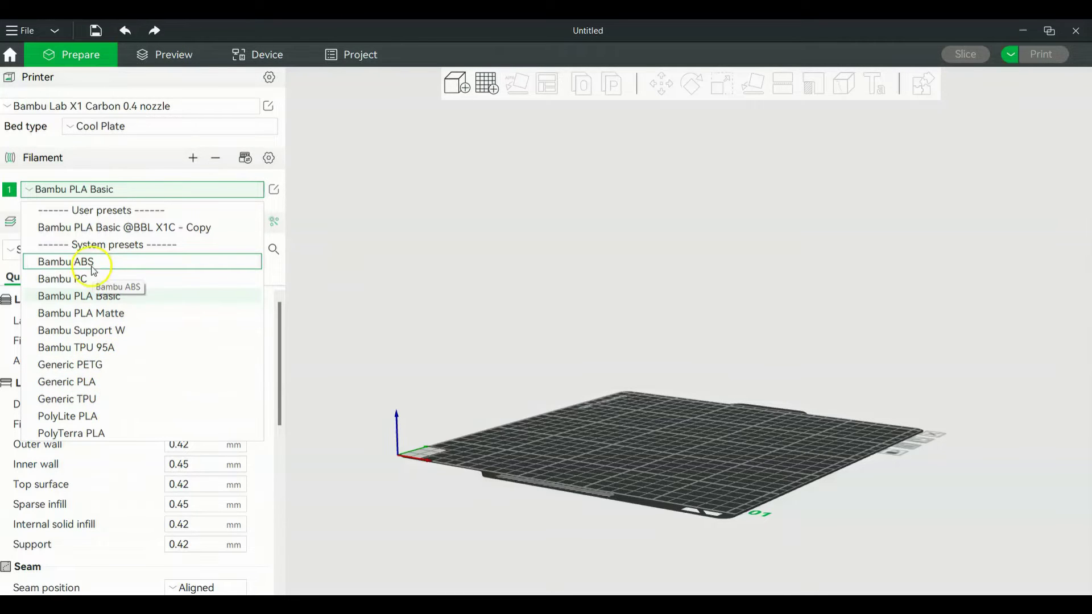
{"action": "left_click", "coordinate": [106, 384]}
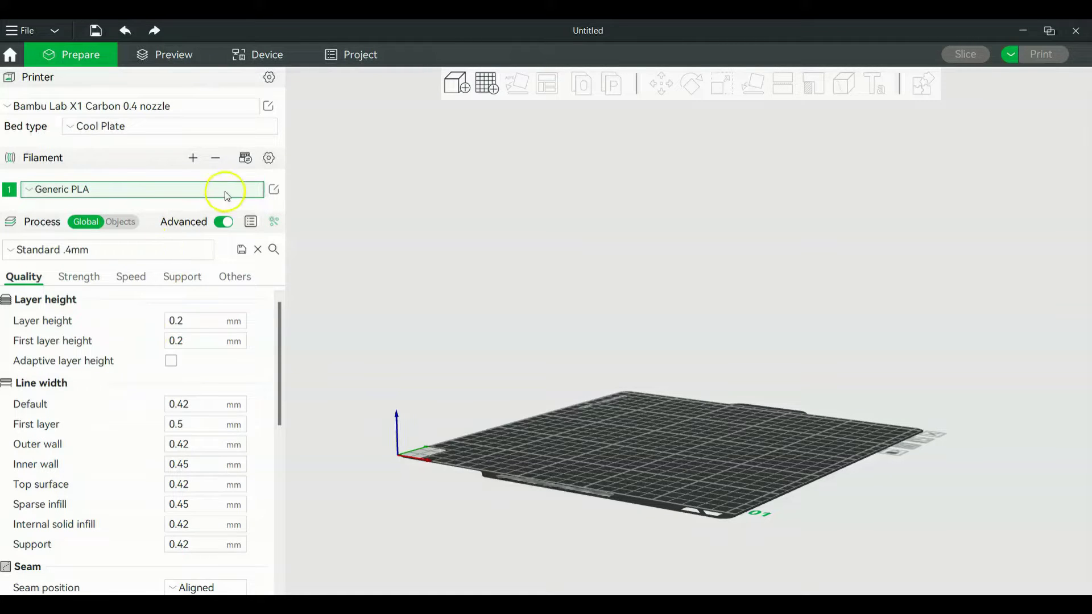
Review the Generic PLA filament settings, then return to the filament preset list
{"action": "left_click", "coordinate": [271, 194]}
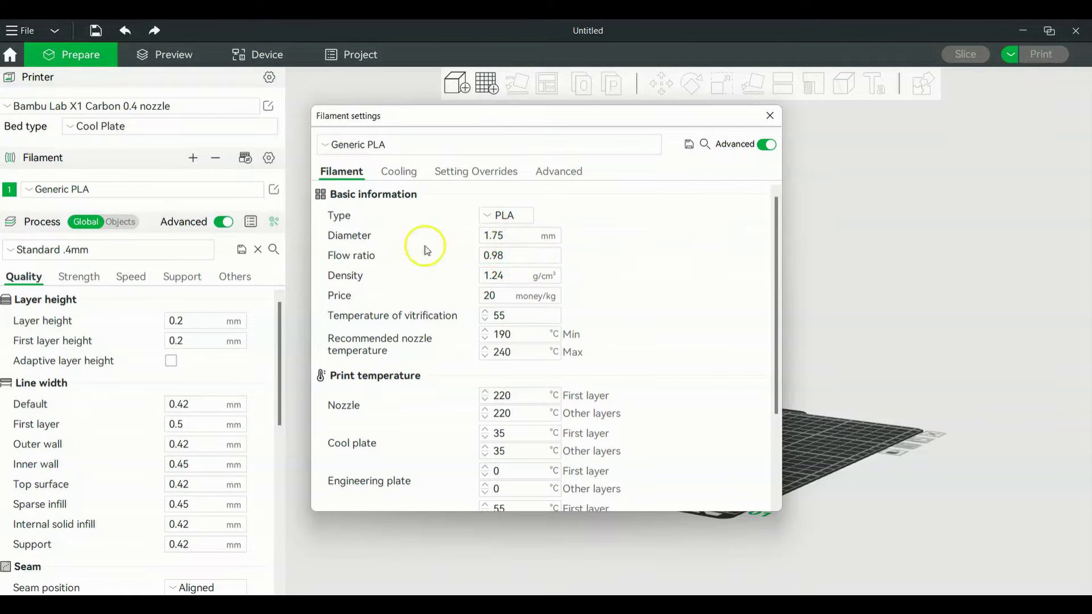
{"action": "left_click", "coordinate": [771, 118]}
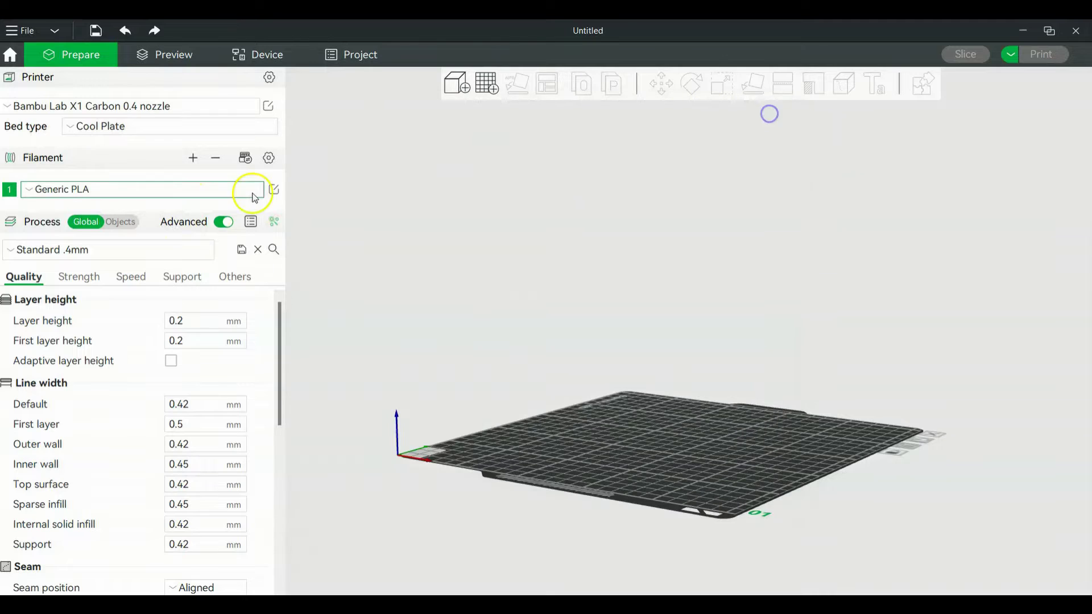
{"action": "left_click", "coordinate": [244, 190]}
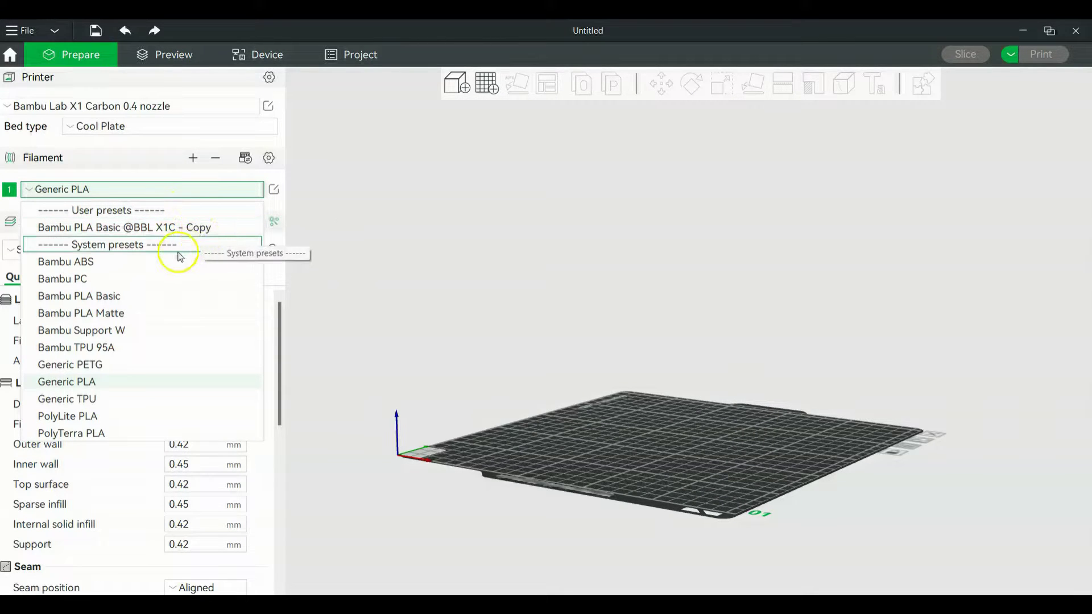
{"action": "left_click", "coordinate": [140, 303]}
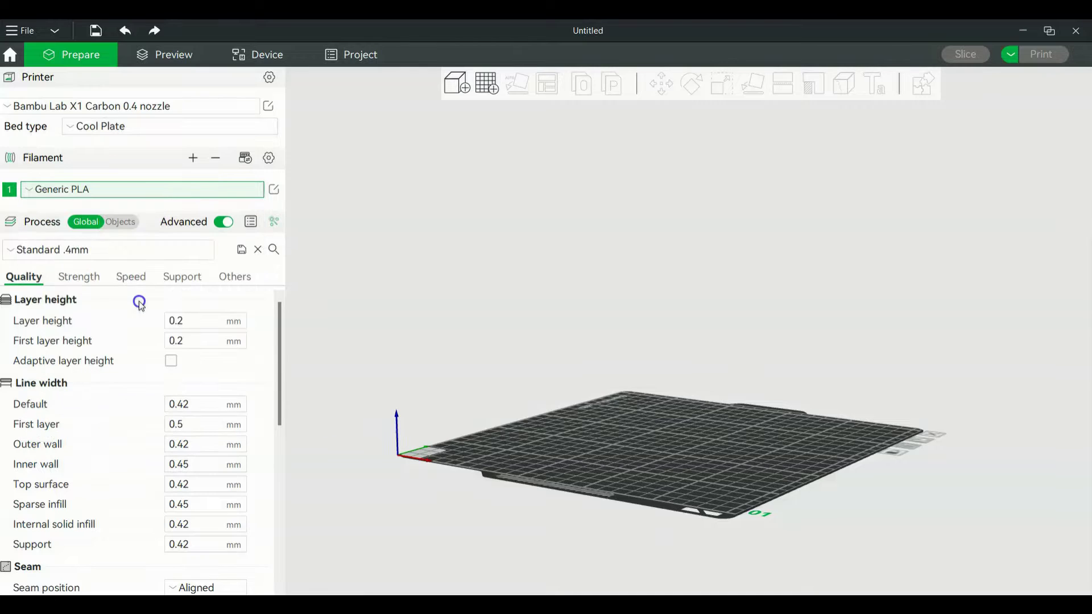
{"action": "left_click", "coordinate": [261, 196]}
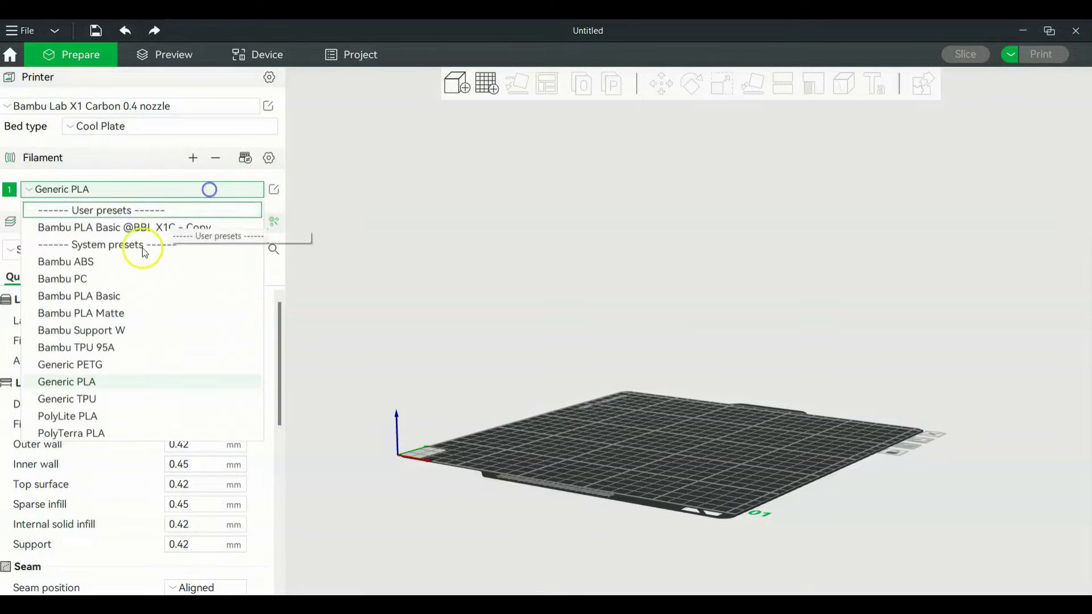
Switch filament 1 back to Bambu PLA Basic and browse its filament settings
{"action": "left_click", "coordinate": [89, 300]}
{"action": "left_click", "coordinate": [274, 191]}
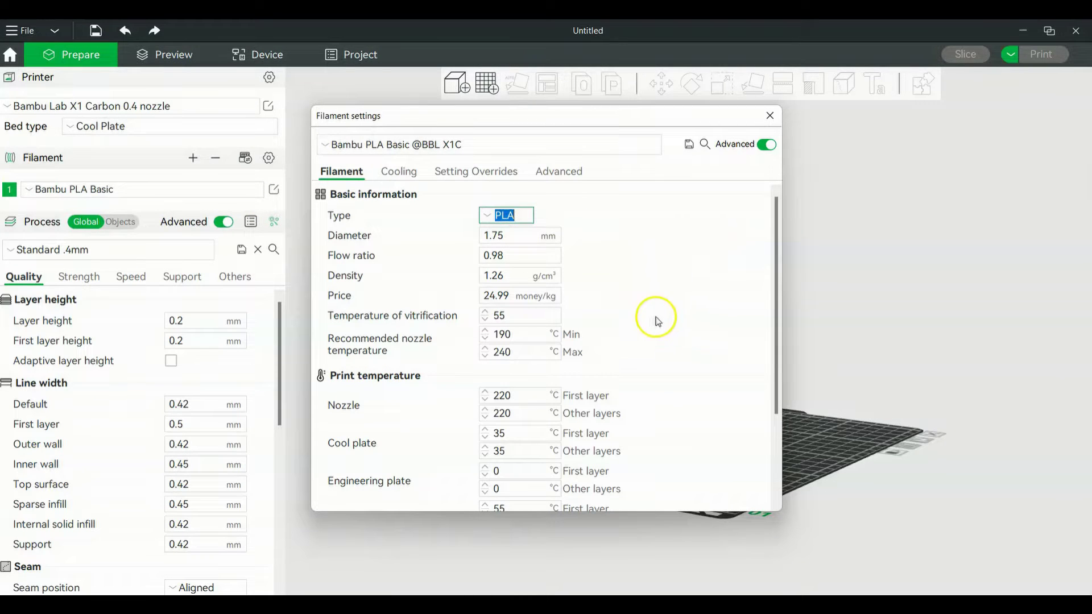
{"action": "scroll", "coordinate": [677, 387], "scroll_direction": "down", "scroll_amount": 1}
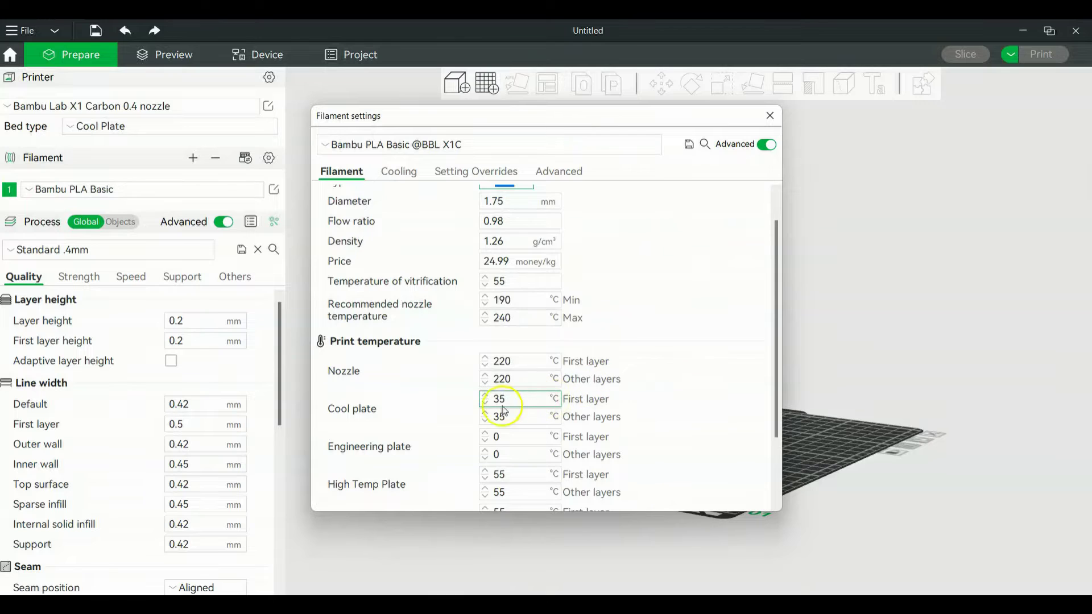
{"action": "scroll", "coordinate": [661, 387], "scroll_direction": "down", "scroll_amount": 2}
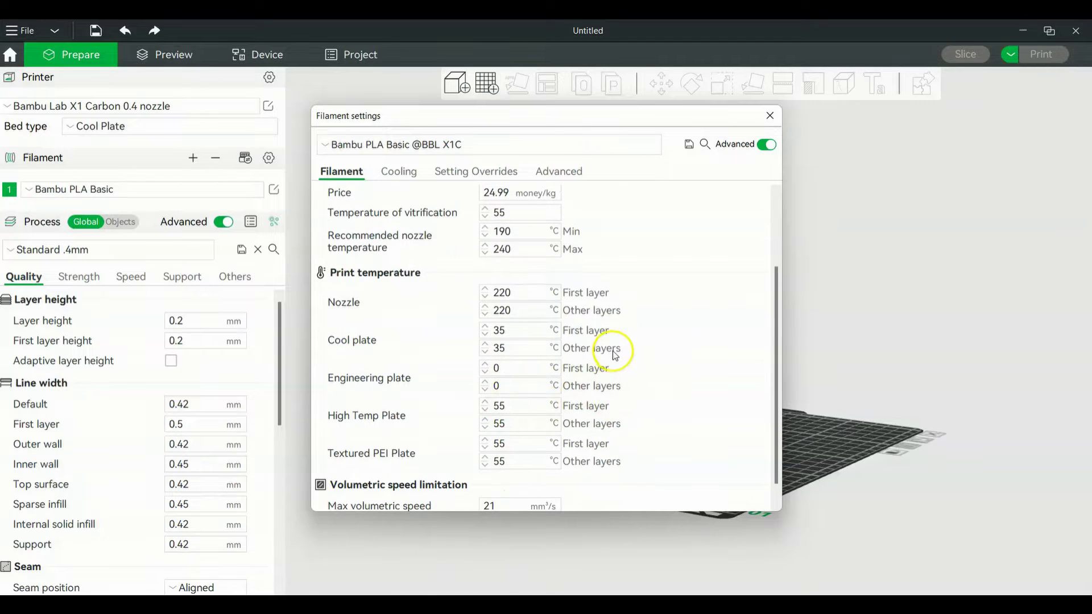
{"action": "scroll", "coordinate": [574, 350], "scroll_direction": "down", "scroll_amount": 1}
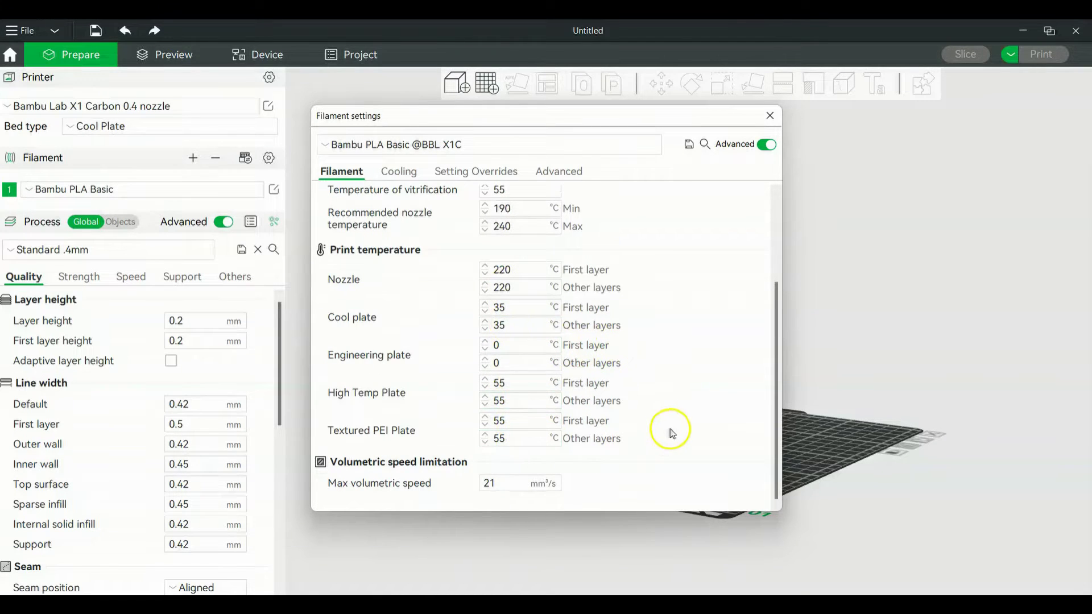
{"action": "scroll", "coordinate": [670, 428], "scroll_direction": "up", "scroll_amount": 1}
{"action": "scroll", "coordinate": [671, 424], "scroll_direction": "up", "scroll_amount": 2}
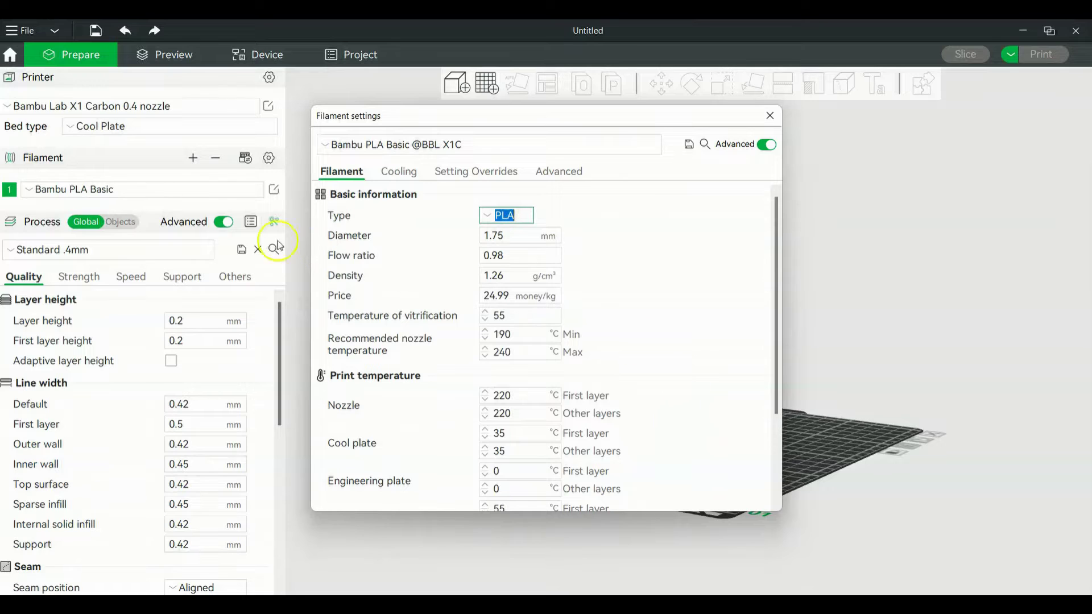
Glance at the other filament presets, then close the settings without changes
{"action": "left_click", "coordinate": [455, 145]}
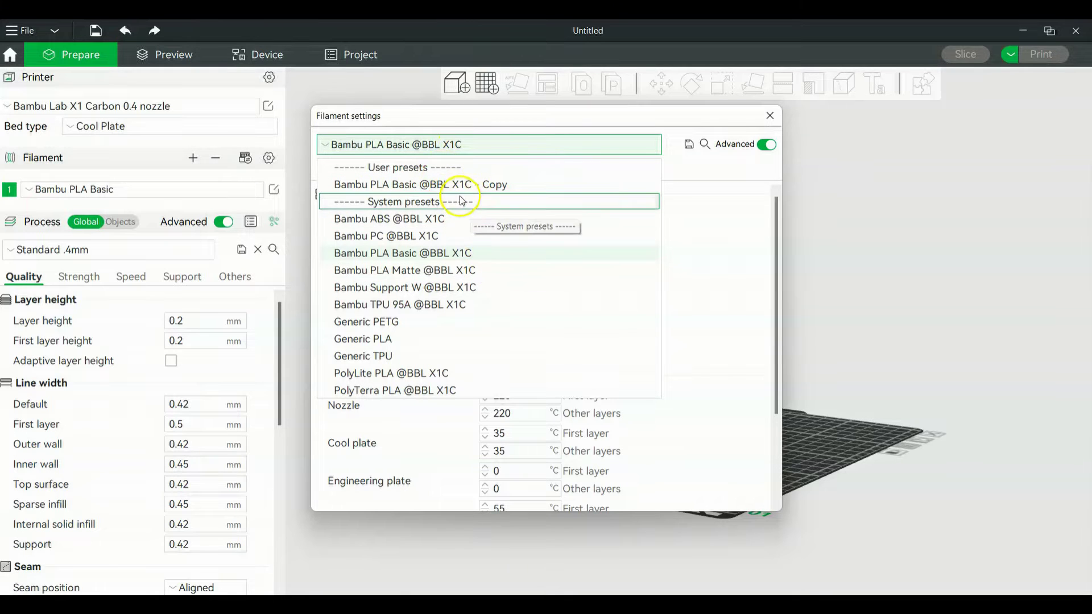
{"action": "left_click", "coordinate": [770, 115]}
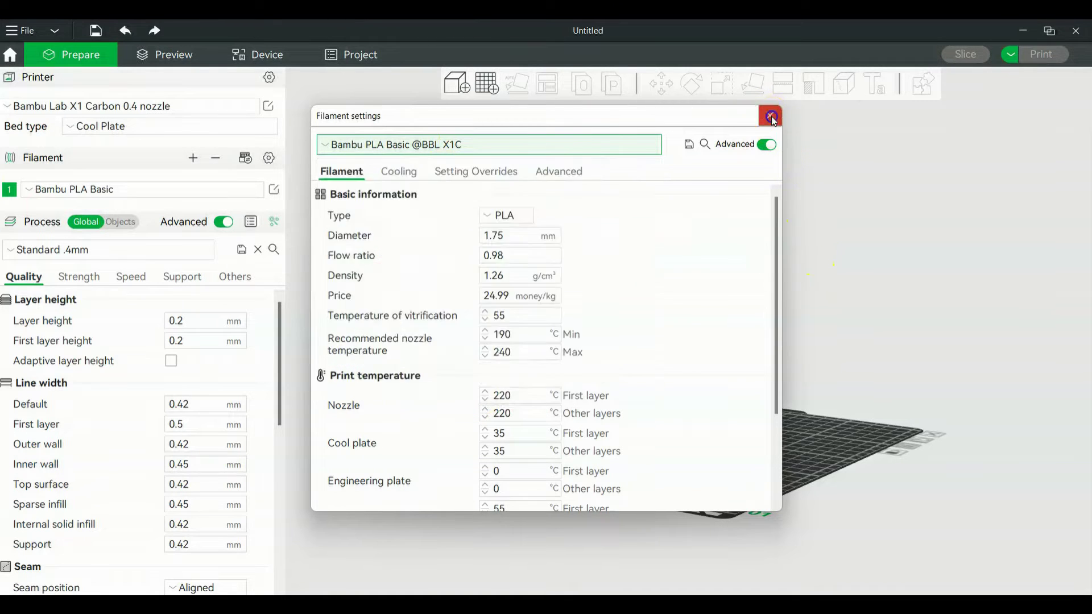
{"action": "left_click", "coordinate": [770, 115]}
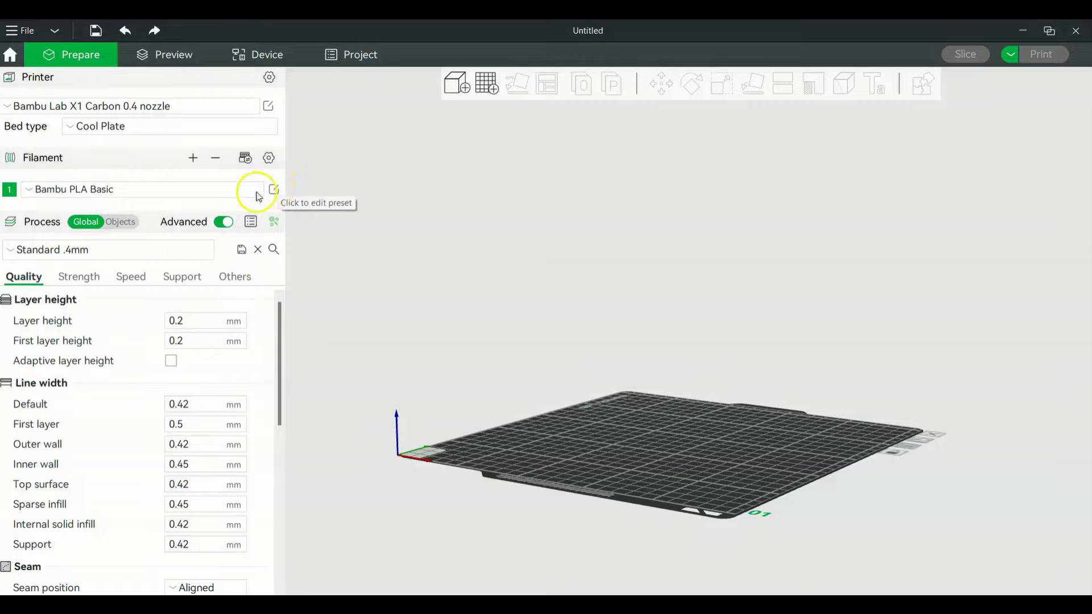
Try raising the Bambu PLA Basic cool plate first-layer and other-layers temperatures to 60 °C
{"action": "left_click", "coordinate": [276, 190]}
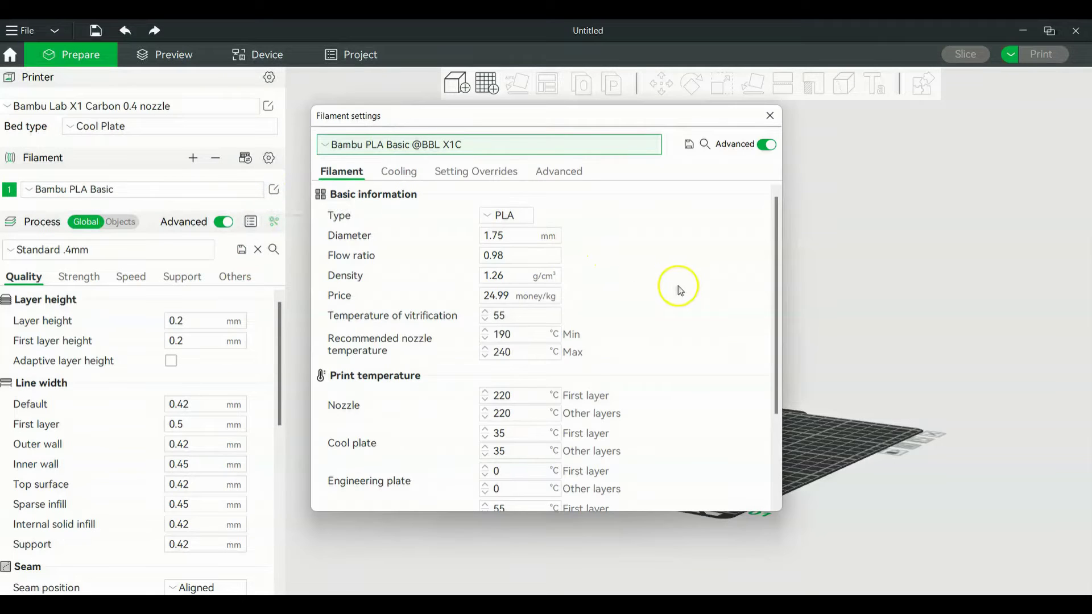
{"action": "scroll", "coordinate": [687, 292], "scroll_direction": "down", "scroll_amount": 1}
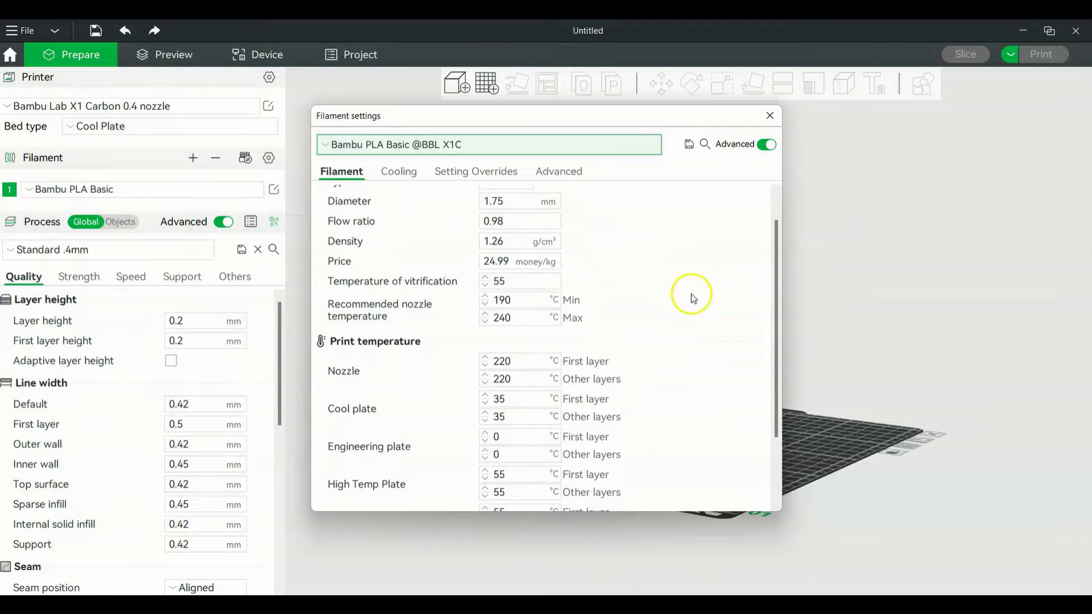
{"action": "double_click", "coordinate": [525, 400]}
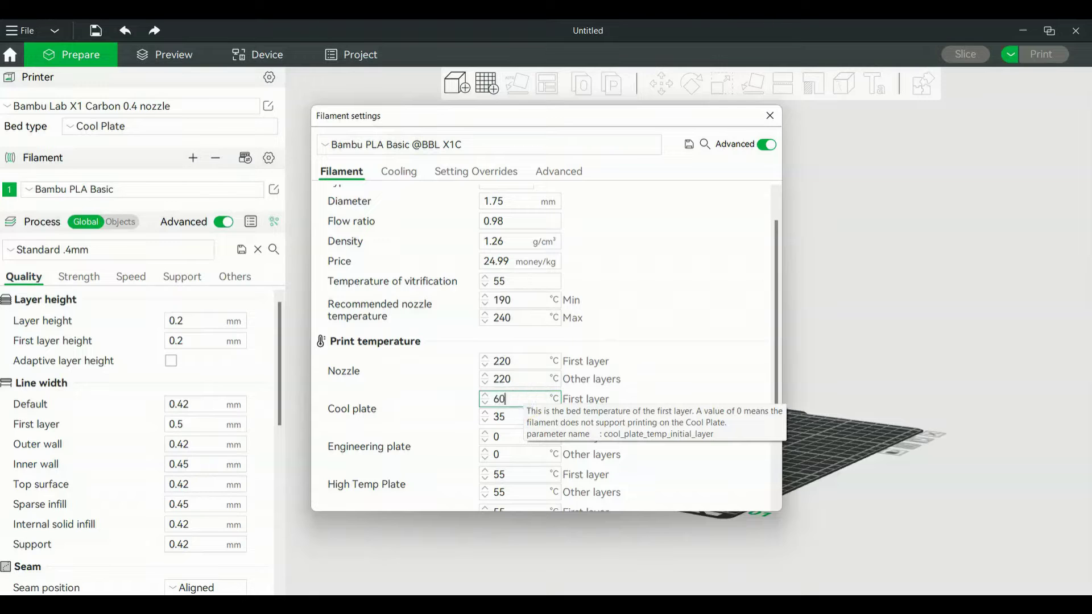
{"action": "type", "text": "60"}
{"action": "left_click", "coordinate": [519, 416]}
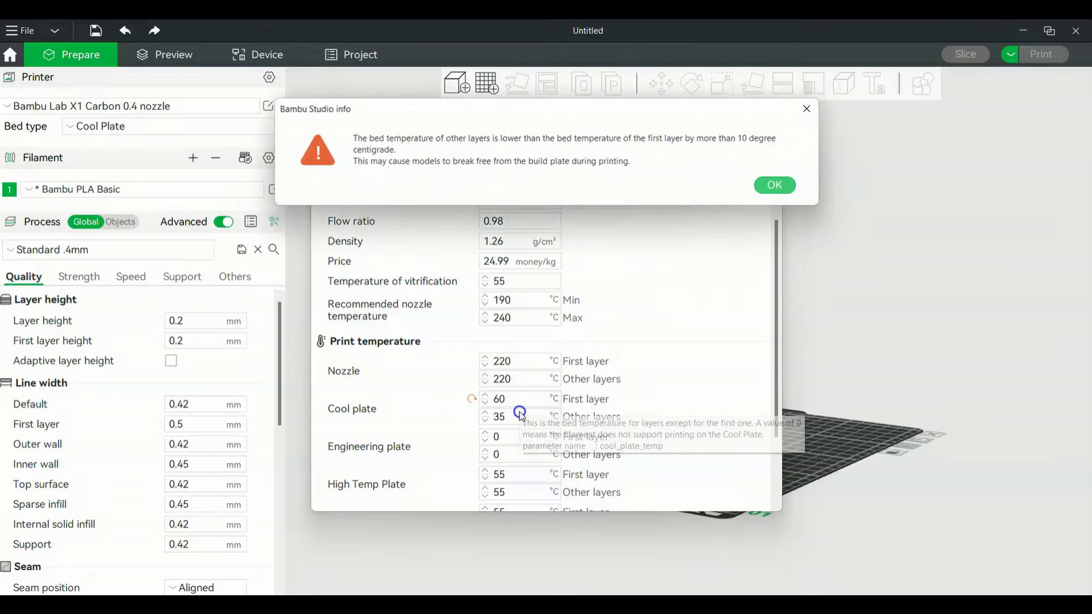
{"action": "left_click", "coordinate": [786, 192]}
{"action": "left_click", "coordinate": [777, 189]}
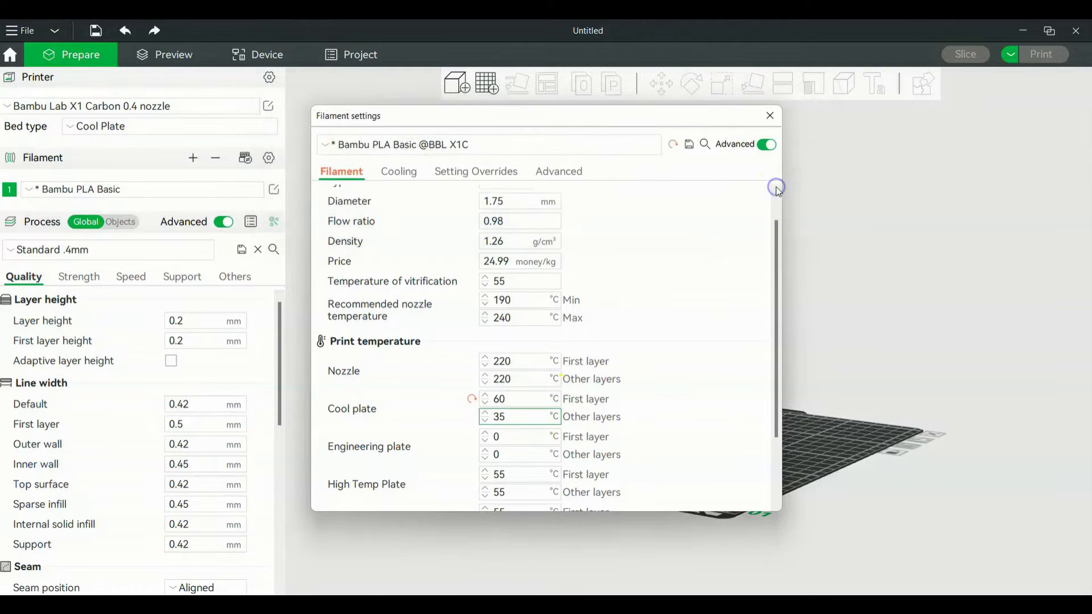
{"action": "double_click", "coordinate": [537, 413]}
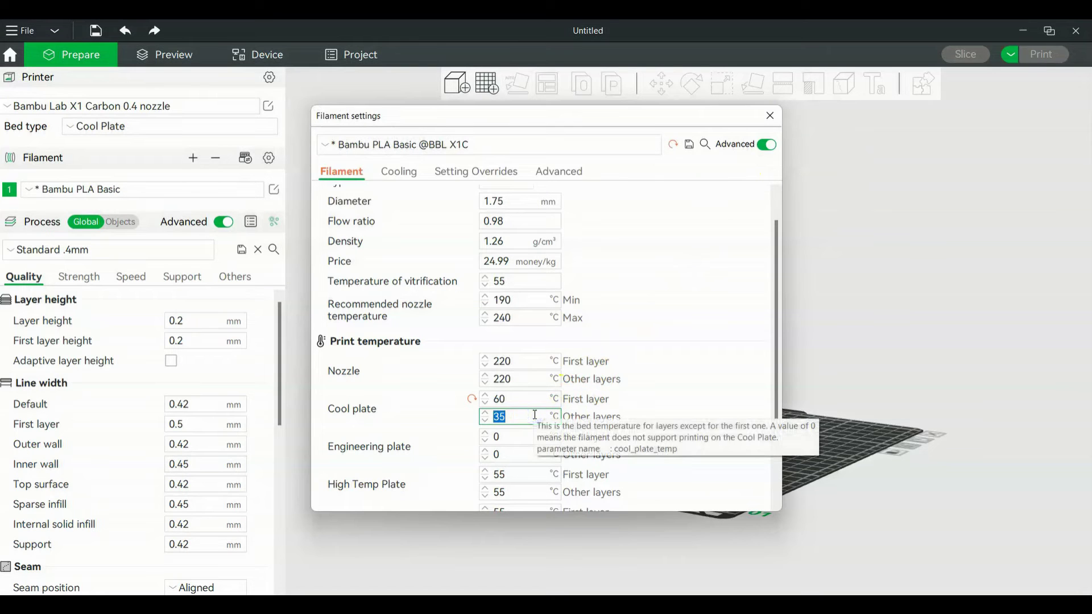
{"action": "left_click", "coordinate": [707, 299]}
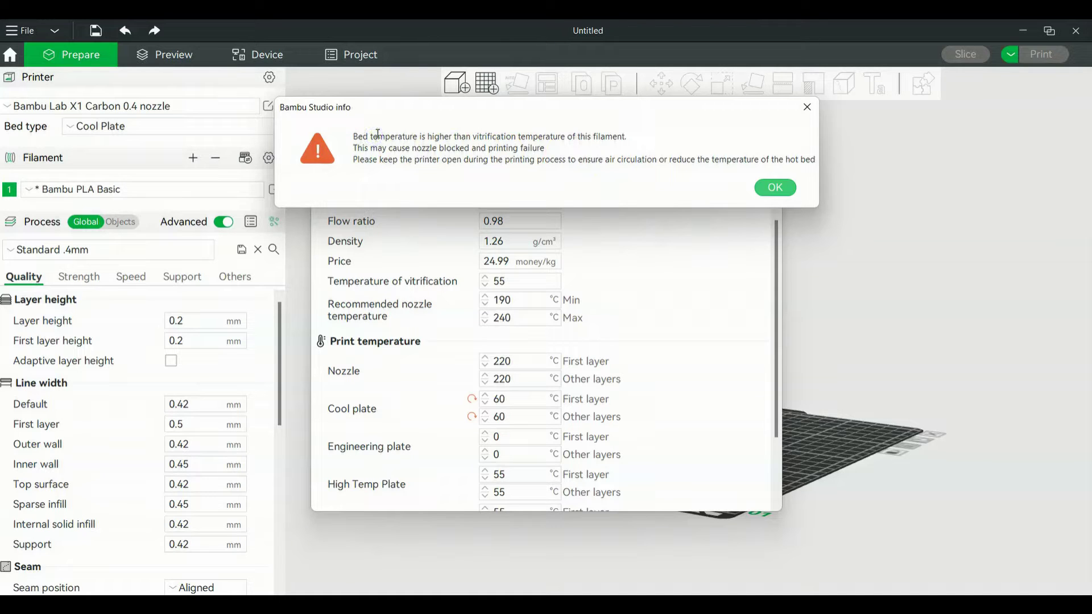
Dismiss the temperature warnings, reset both cool plate temperatures to 35 °C, and close settings
{"action": "left_click_drag", "start_coordinate": [378, 134], "coordinate": [583, 161]}
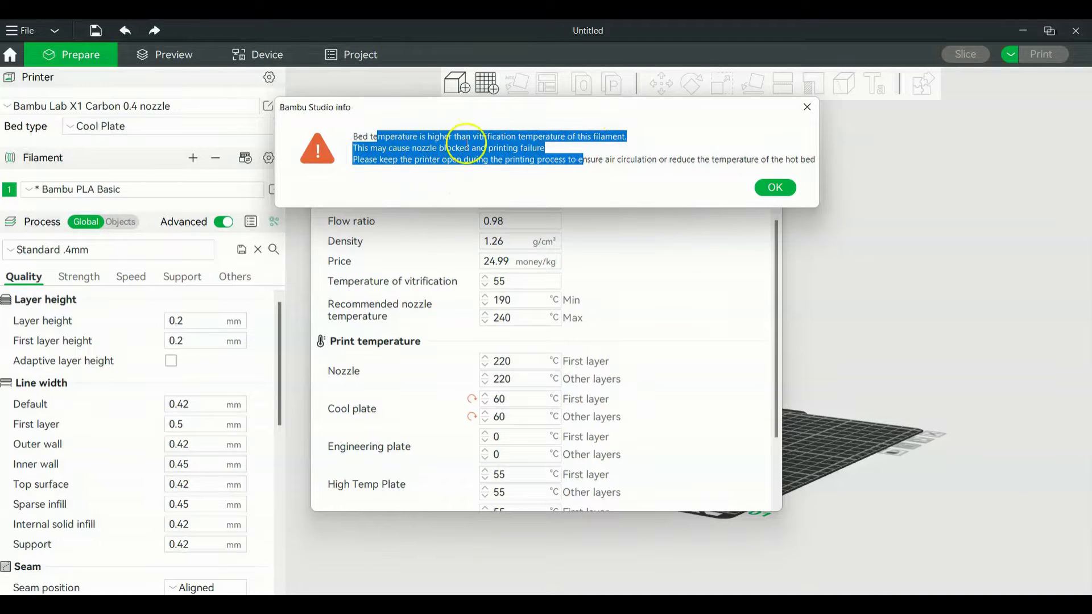
{"action": "left_click", "coordinate": [774, 187]}
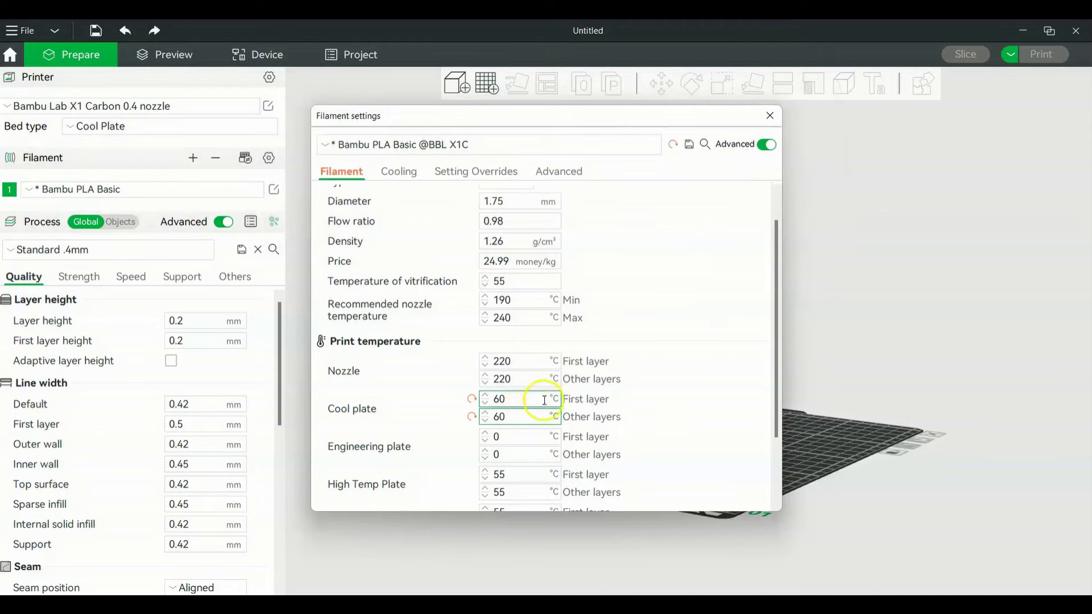
{"action": "left_click", "coordinate": [472, 399]}
{"action": "left_click", "coordinate": [778, 183]}
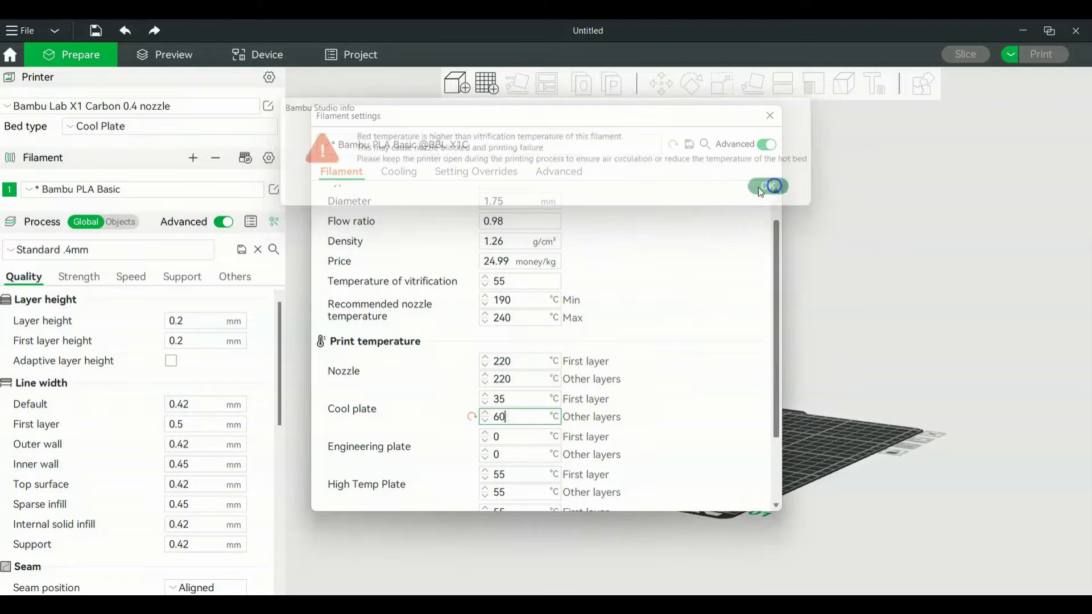
{"action": "left_click", "coordinate": [472, 417]}
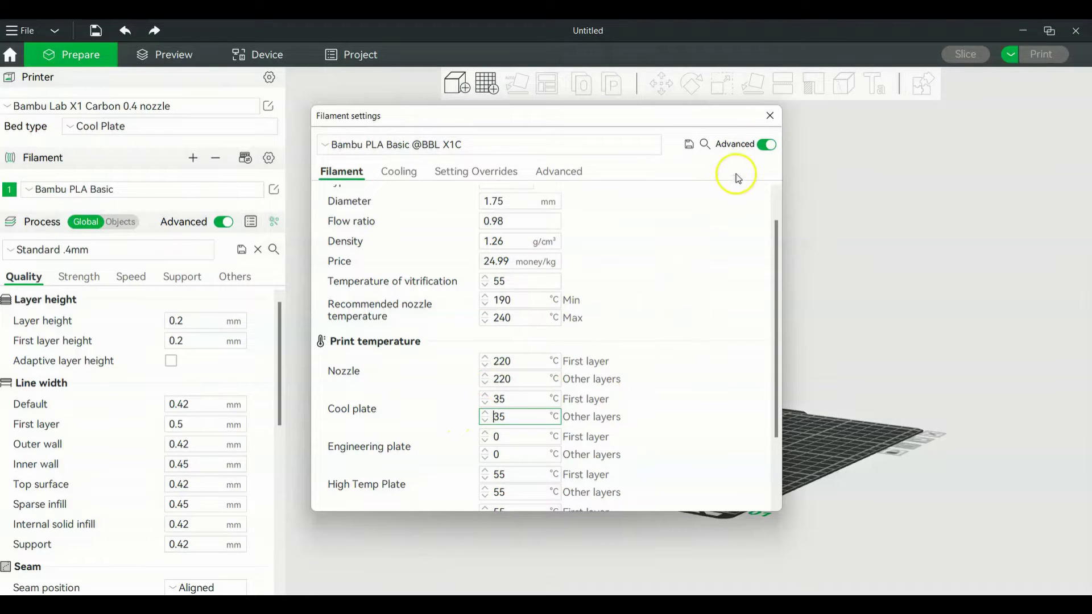
{"action": "left_click", "coordinate": [770, 115]}
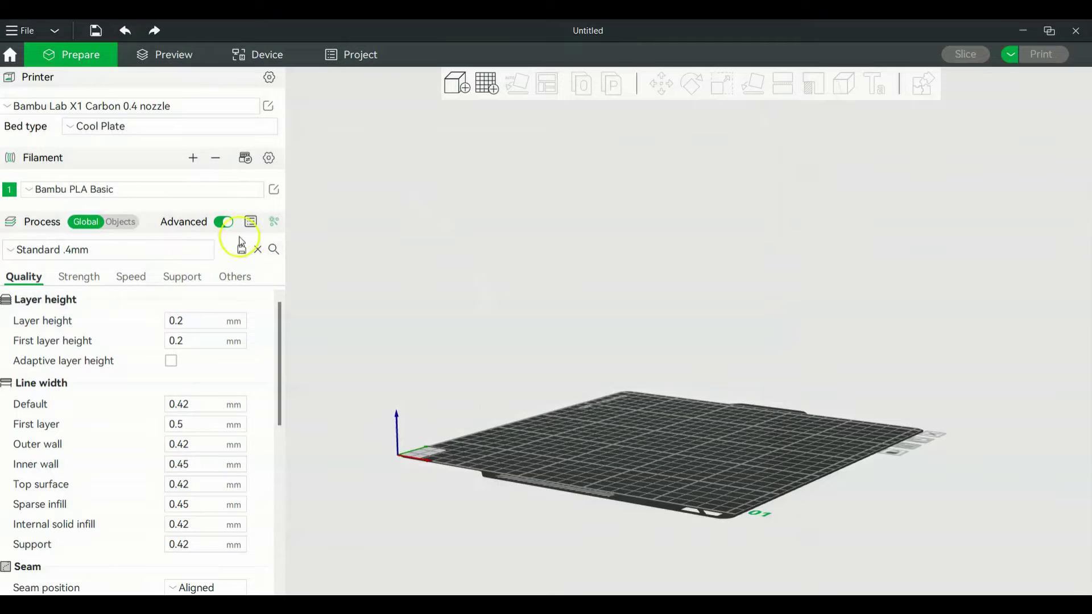
{"action": "left_click", "coordinate": [155, 188]}
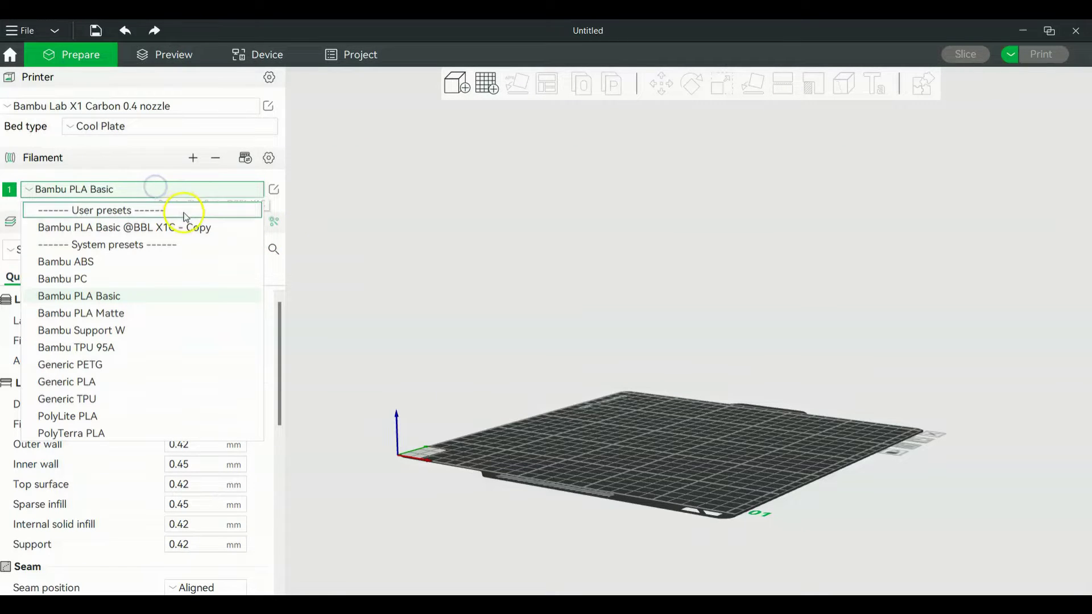
{"action": "left_click", "coordinate": [195, 227]}
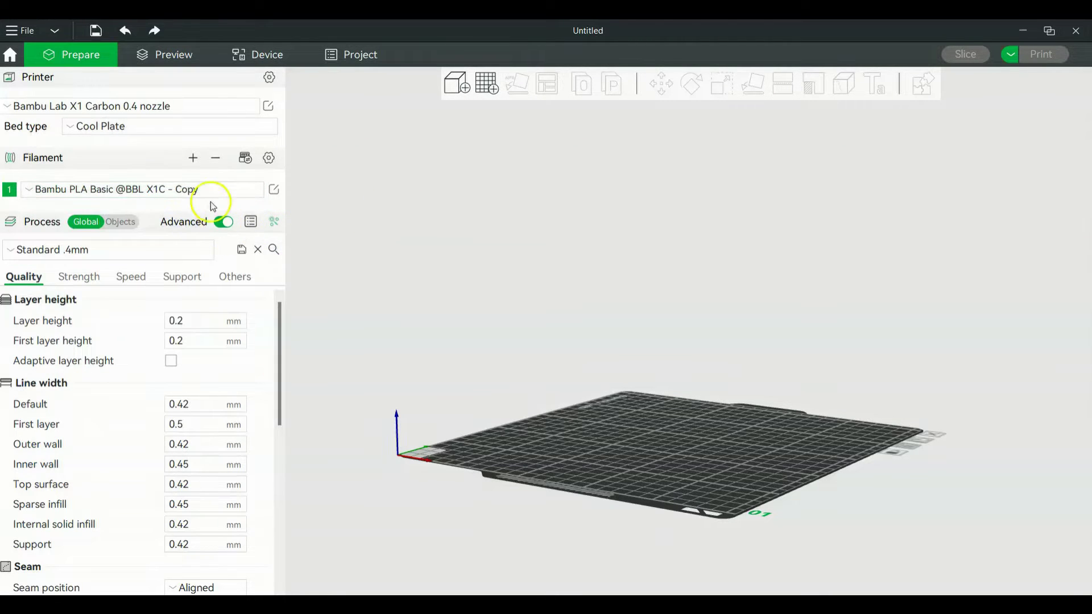
{"action": "left_click", "coordinate": [274, 189]}
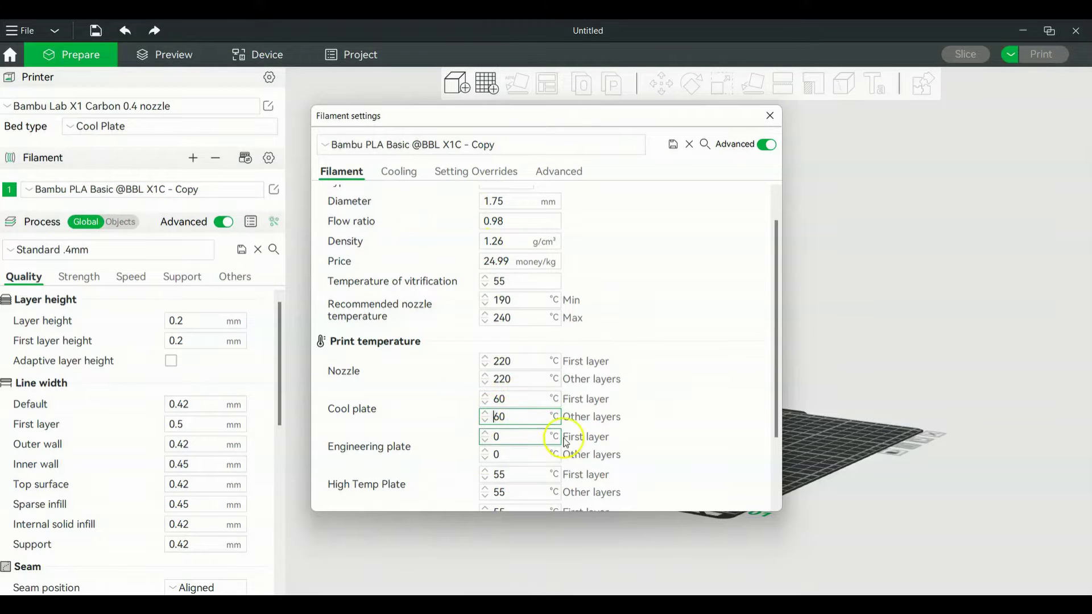
{"action": "key", "text": "Down"}
{"action": "left_click", "coordinate": [774, 187]}
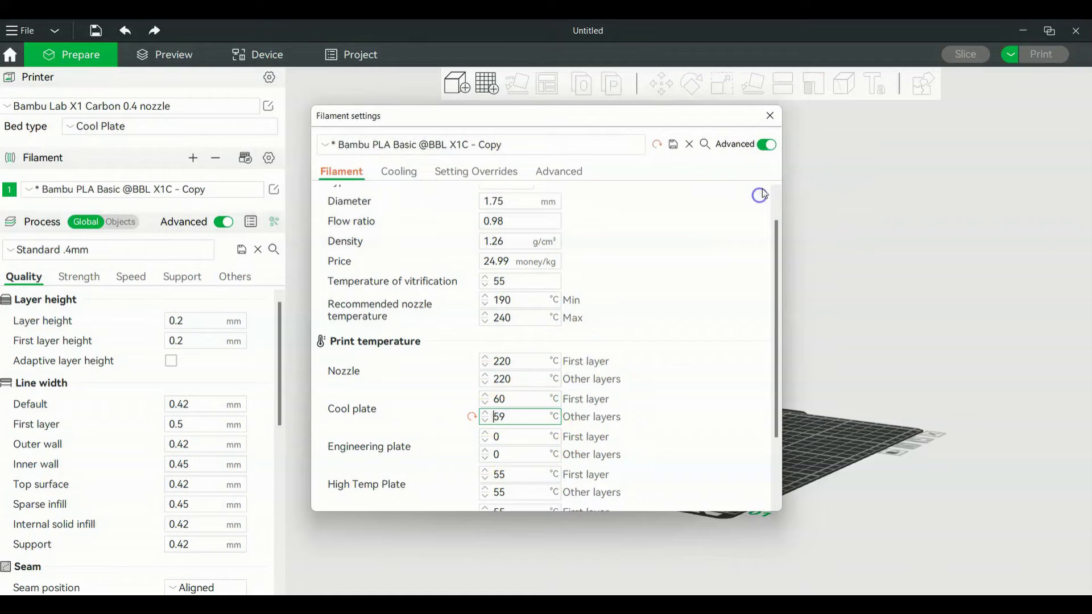
{"action": "left_click", "coordinate": [771, 113]}
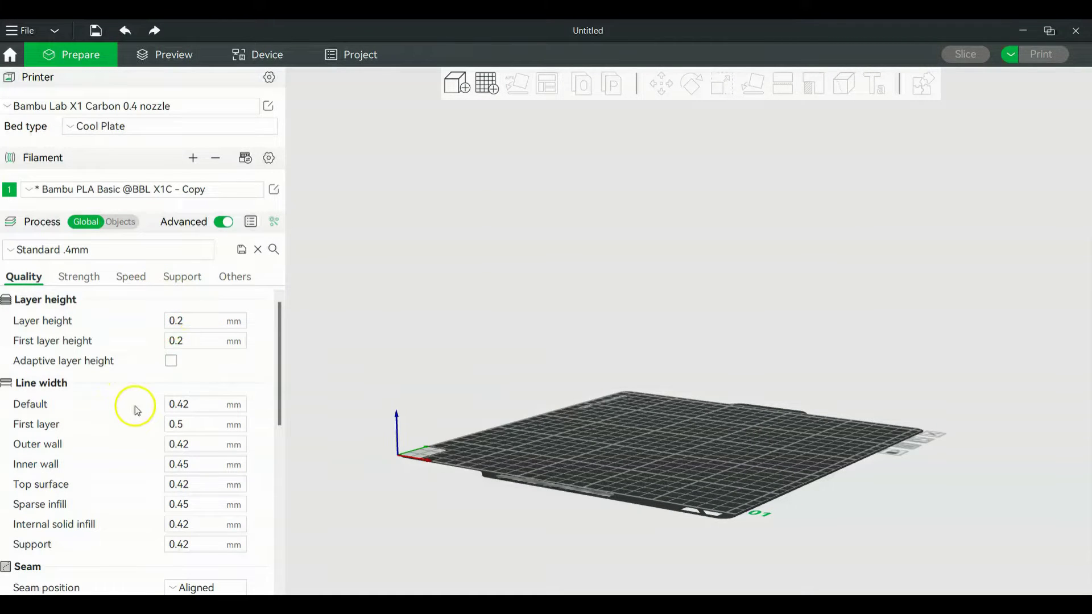
{"action": "scroll", "coordinate": [134, 407], "scroll_direction": "down", "scroll_amount": 1}
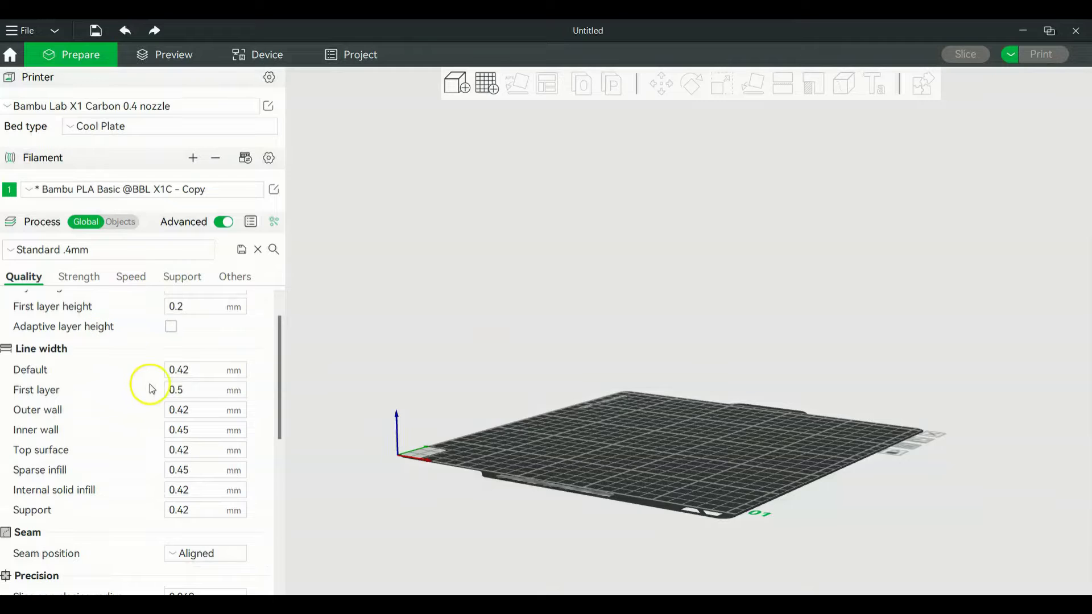
{"action": "scroll", "coordinate": [143, 463], "scroll_direction": "down", "scroll_amount": 2}
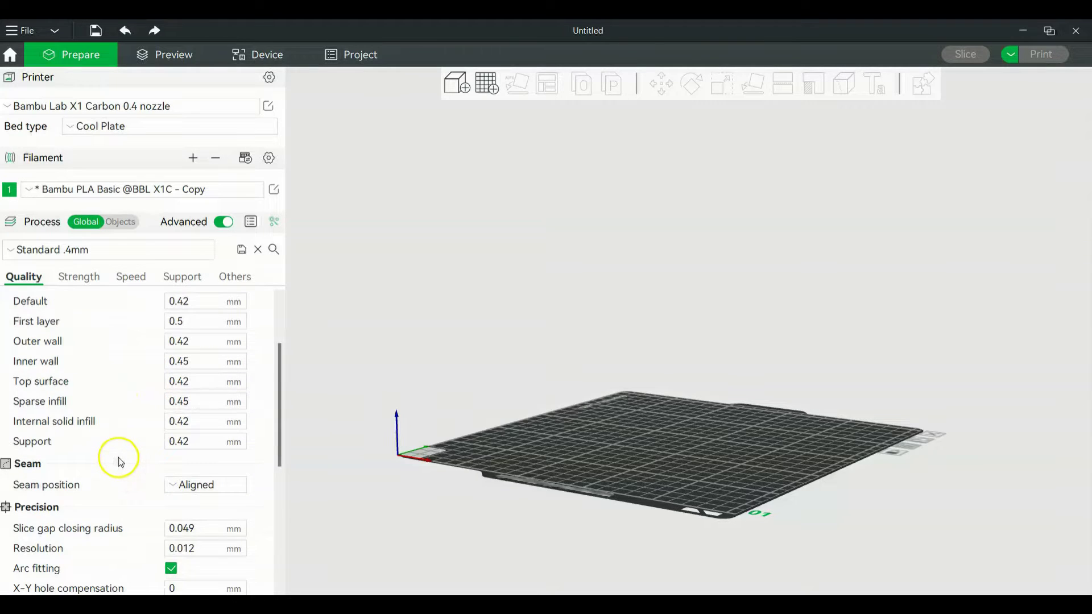
{"action": "scroll", "coordinate": [123, 461], "scroll_direction": "down", "scroll_amount": 2}
{"action": "scroll", "coordinate": [129, 465], "scroll_direction": "down", "scroll_amount": 7}
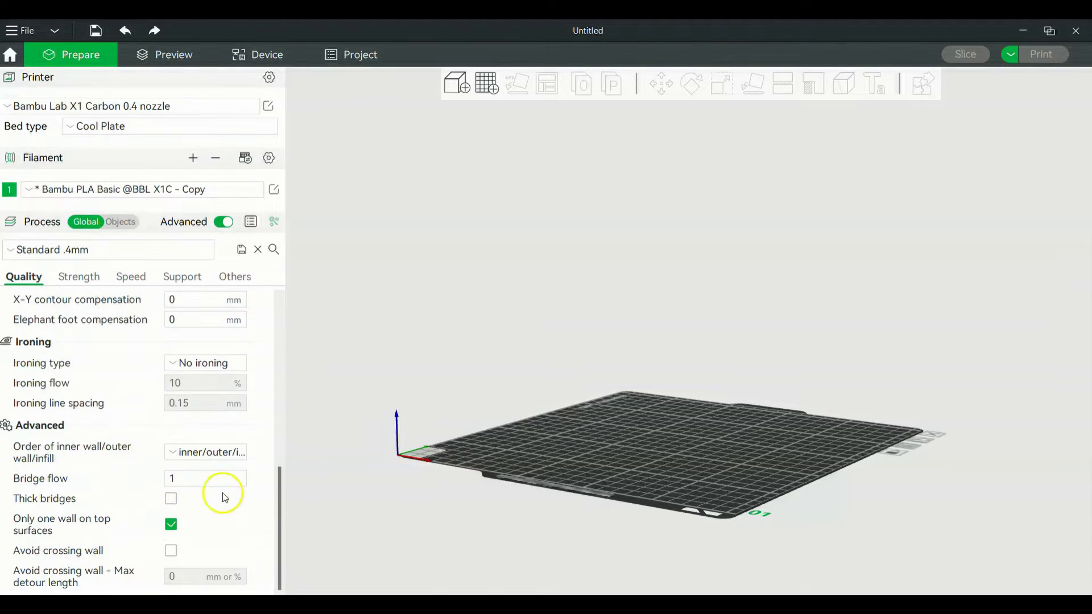
{"action": "scroll", "coordinate": [209, 482], "scroll_direction": "up", "scroll_amount": 3}
Check the Strength settings, leaving sparse infill as Grid, then show the Speed page
{"action": "scroll", "coordinate": [139, 419], "scroll_direction": "up", "scroll_amount": 6}
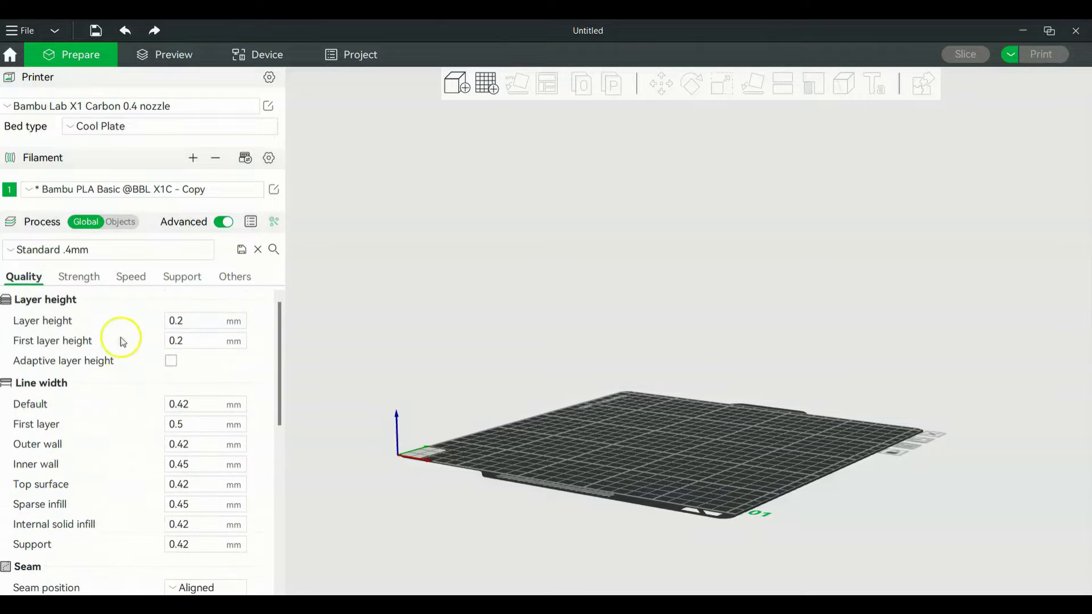
{"action": "left_click_drag", "start_coordinate": [658, 396], "coordinate": [661, 485]}
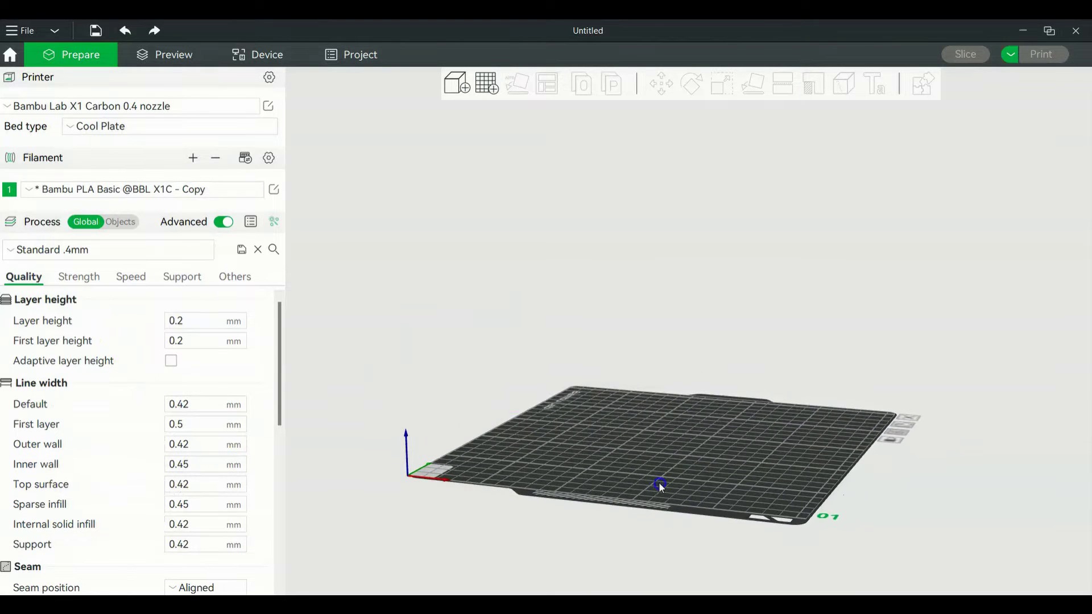
{"action": "left_click", "coordinate": [85, 281]}
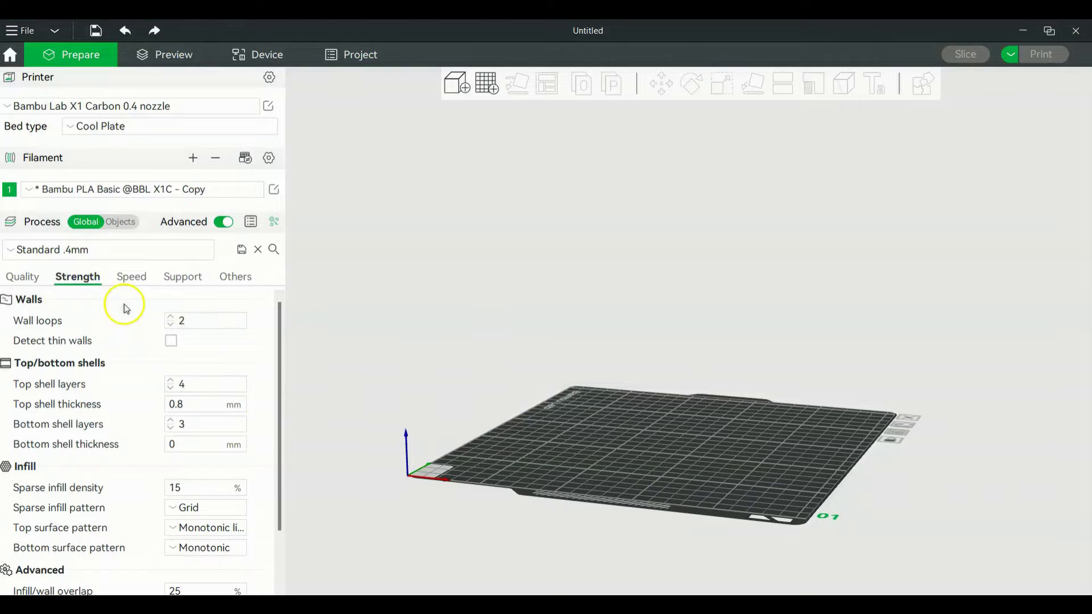
{"action": "scroll", "coordinate": [143, 455], "scroll_direction": "down", "scroll_amount": 1}
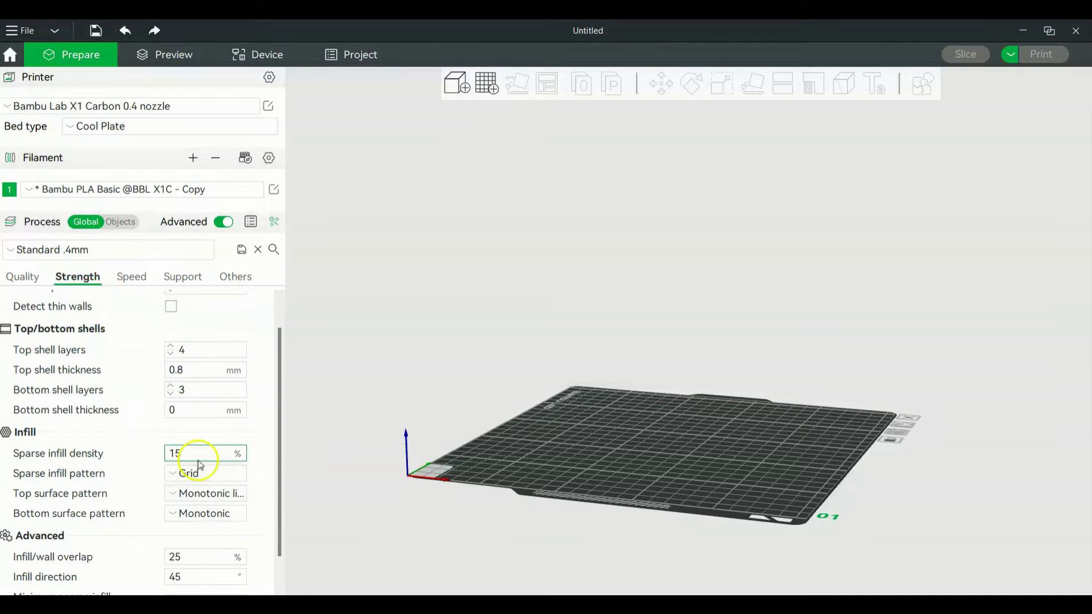
{"action": "left_click", "coordinate": [207, 477]}
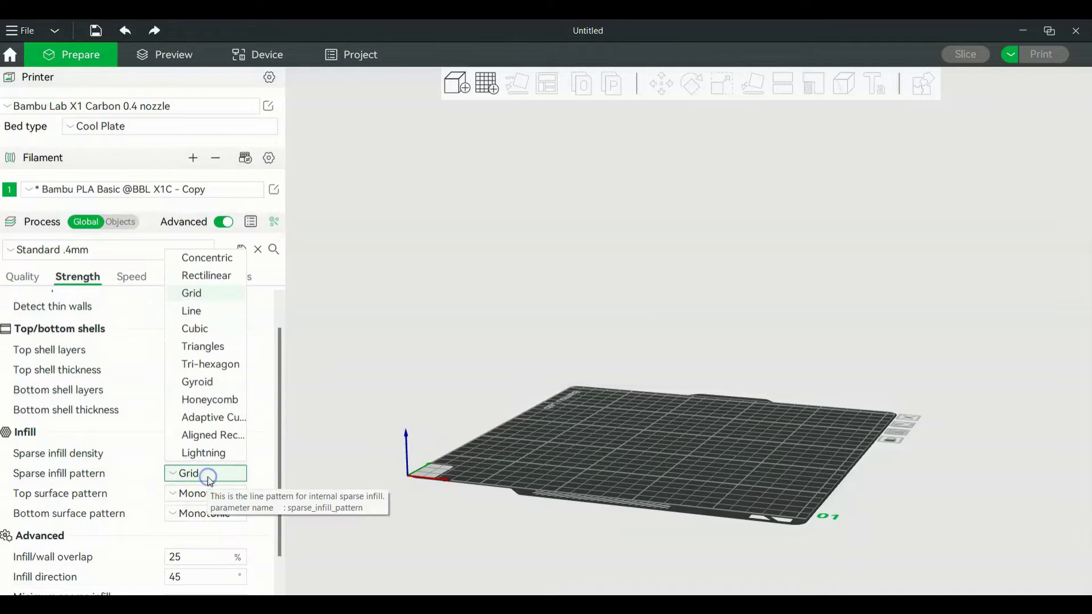
{"action": "left_click", "coordinate": [207, 477]}
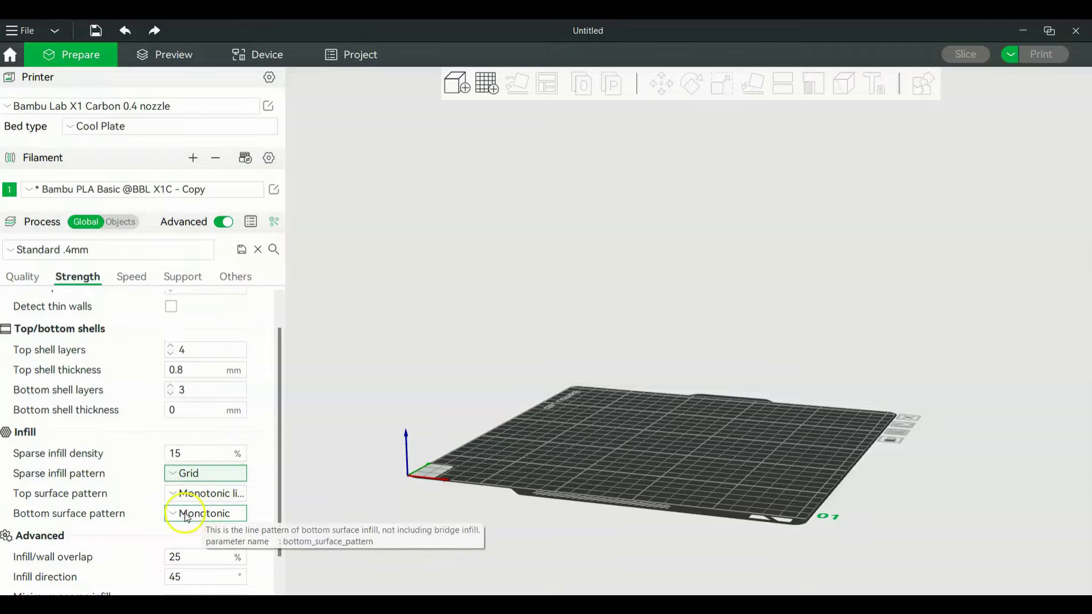
{"action": "scroll", "coordinate": [141, 492], "scroll_direction": "down", "scroll_amount": 1}
{"action": "scroll", "coordinate": [141, 493], "scroll_direction": "down", "scroll_amount": 1}
{"action": "scroll", "coordinate": [129, 454], "scroll_direction": "up", "scroll_amount": 2}
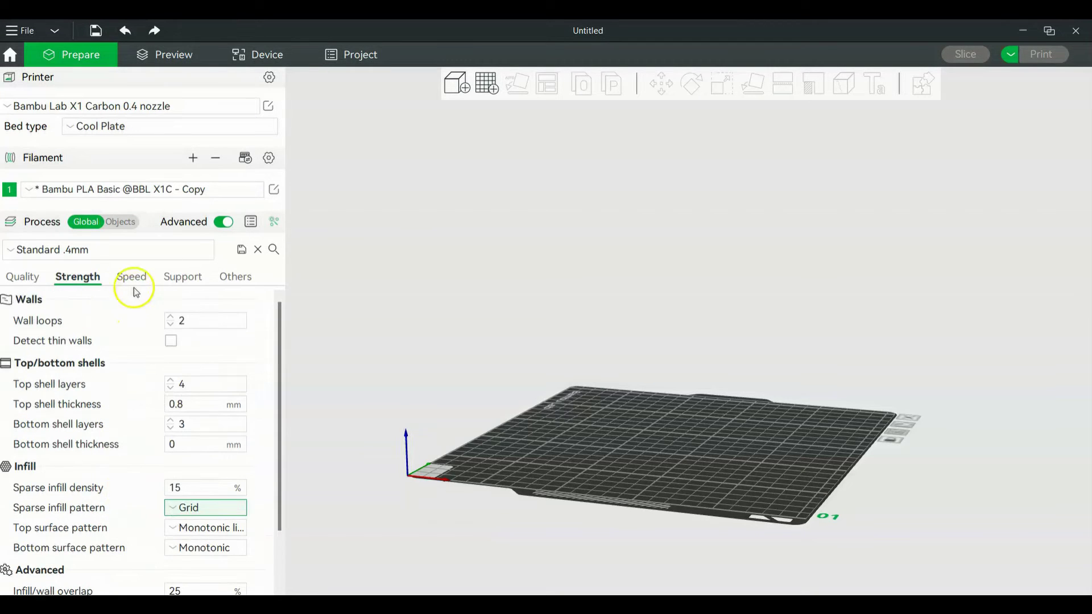
{"action": "left_click", "coordinate": [132, 282]}
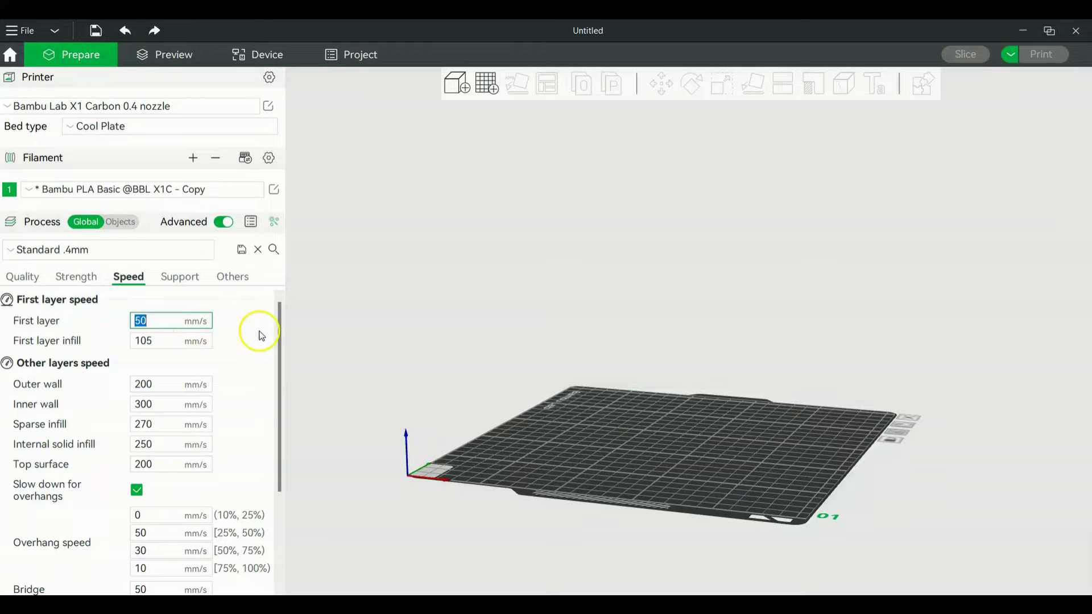
{"action": "left_click", "coordinate": [648, 453]}
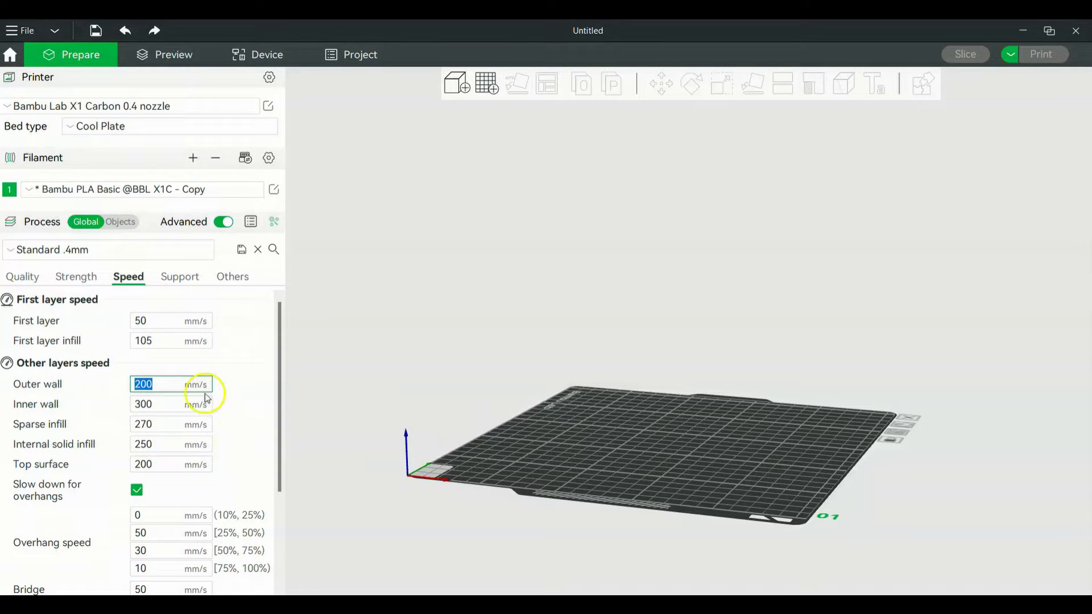
{"action": "left_click", "coordinate": [156, 194]}
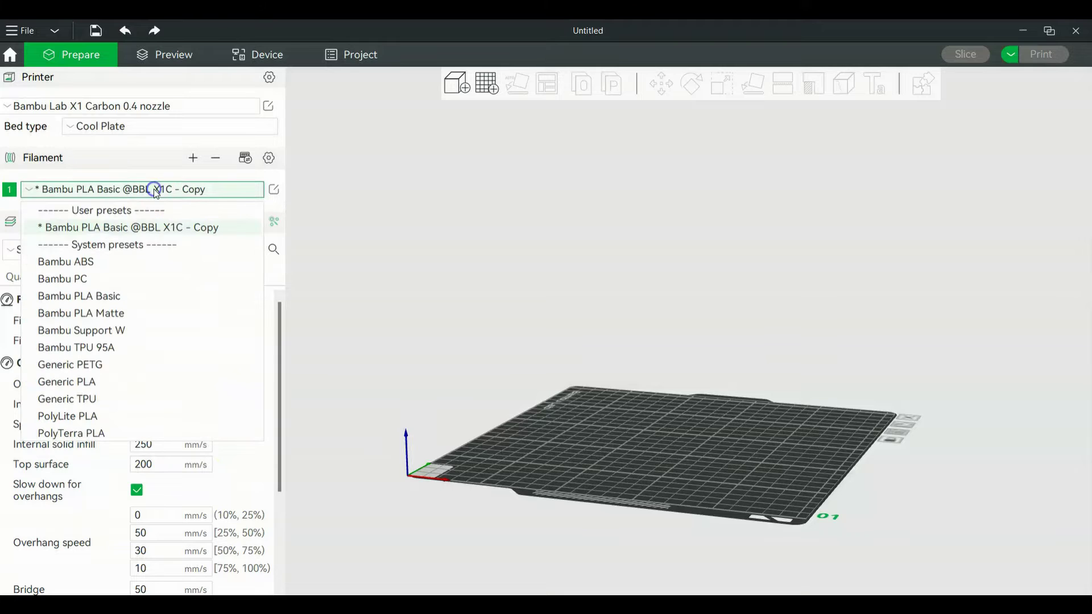
{"action": "left_click", "coordinate": [141, 292]}
{"action": "left_click", "coordinate": [114, 249]}
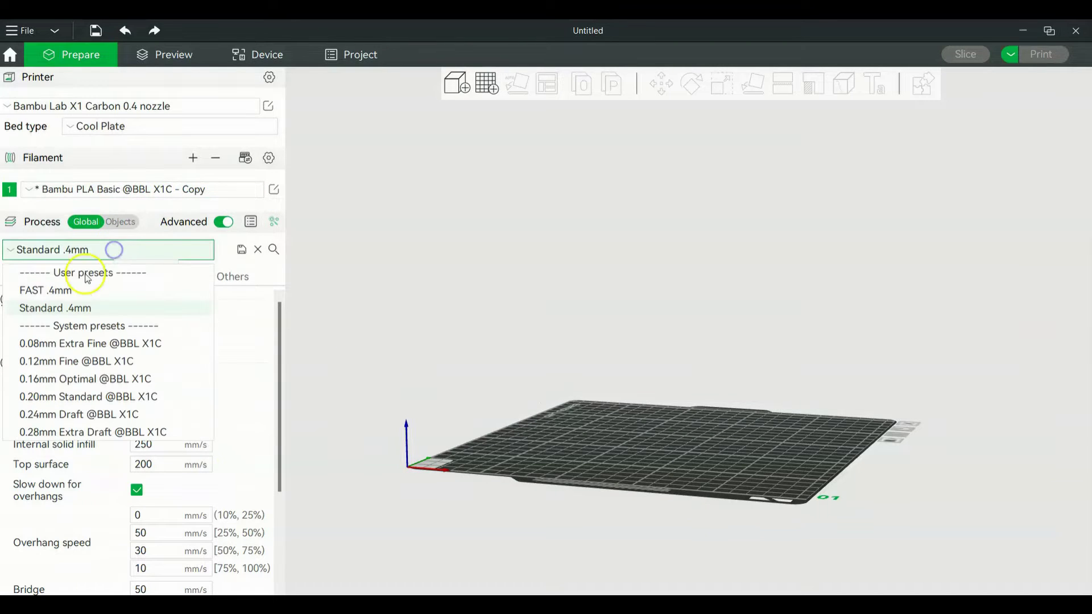
{"action": "left_click", "coordinate": [85, 291]}
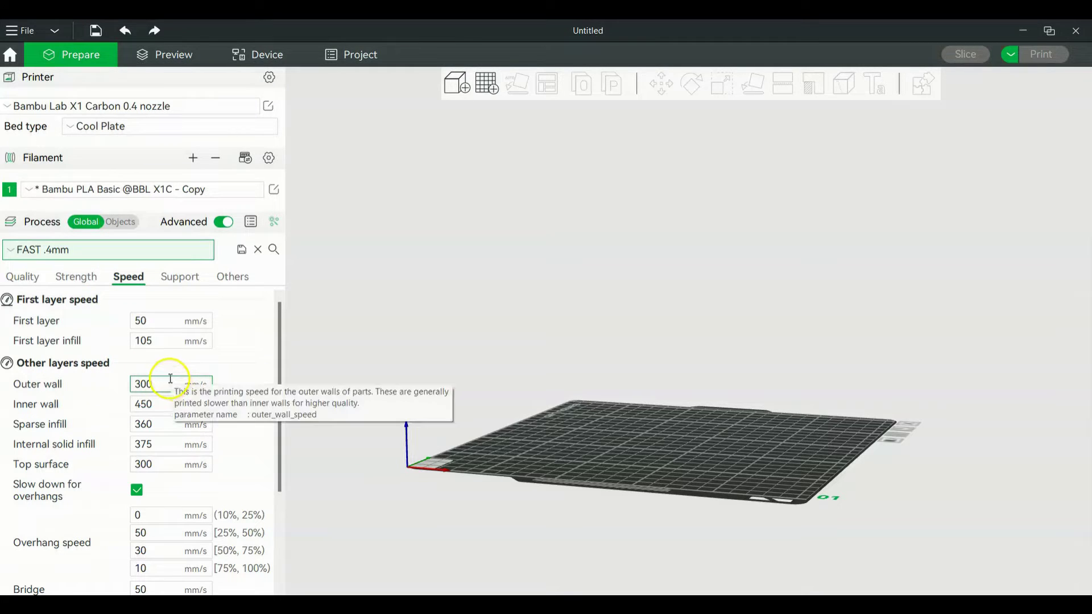
{"action": "left_click", "coordinate": [102, 254]}
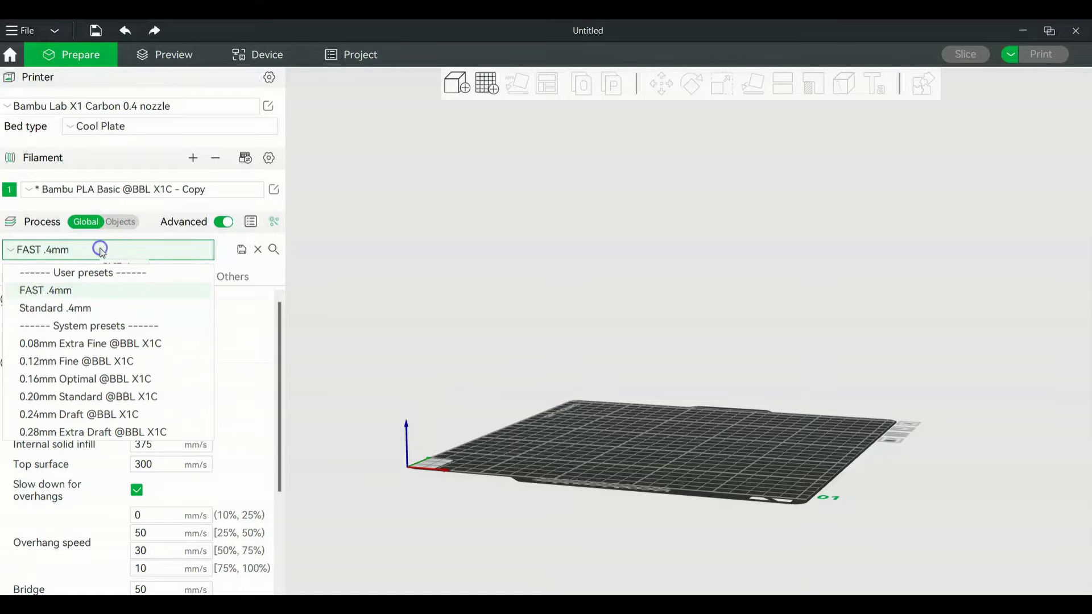
{"action": "left_click", "coordinate": [110, 313]}
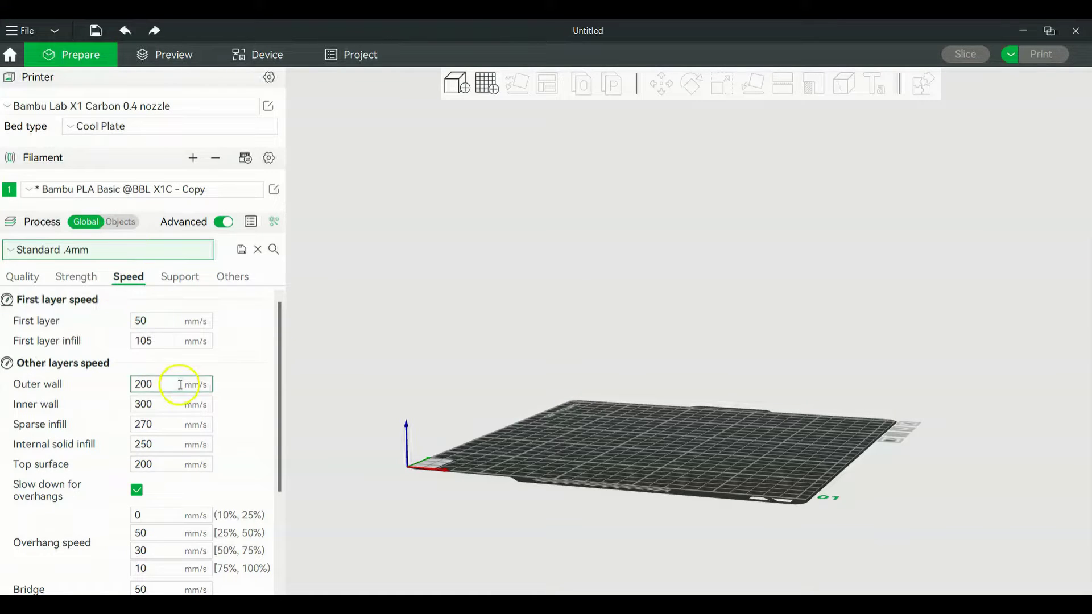
Enable supports on the Support page, then turn them back off
{"action": "left_click", "coordinate": [174, 281]}
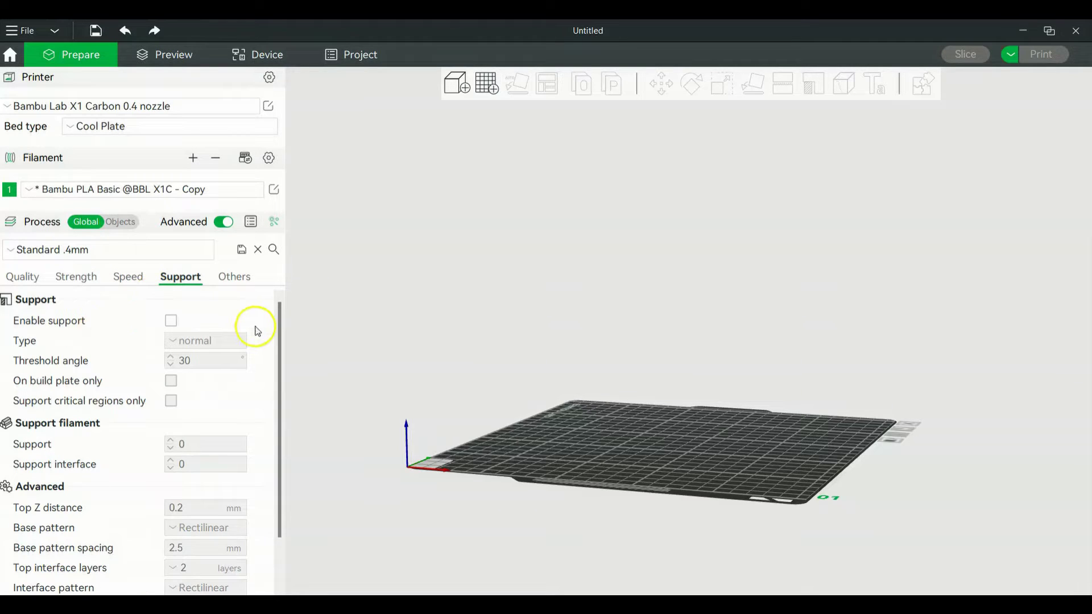
{"action": "left_click", "coordinate": [171, 321]}
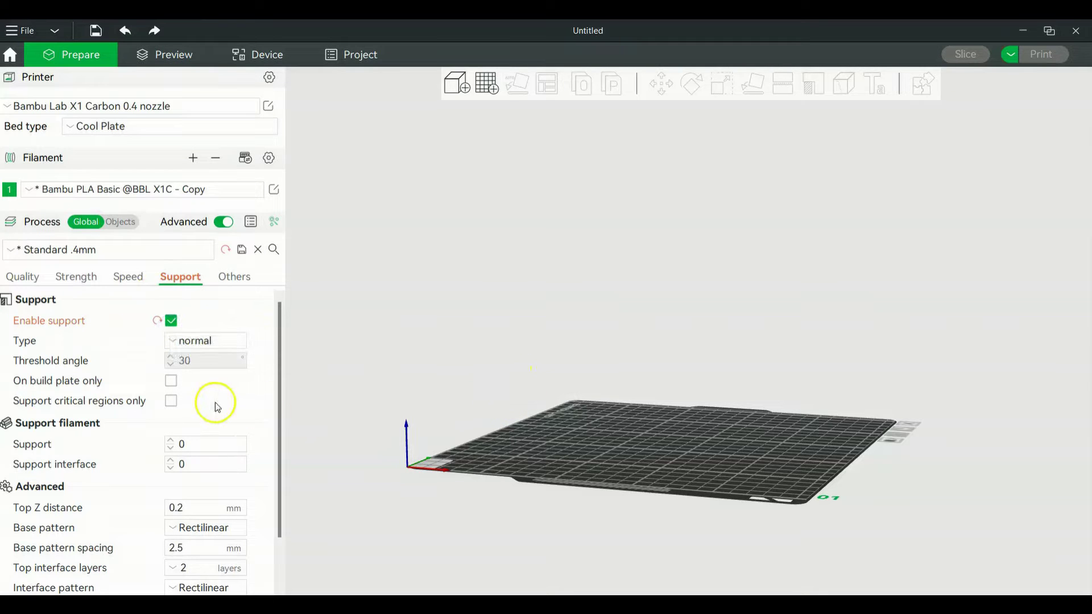
{"action": "left_click_drag", "start_coordinate": [658, 432], "coordinate": [285, 341]}
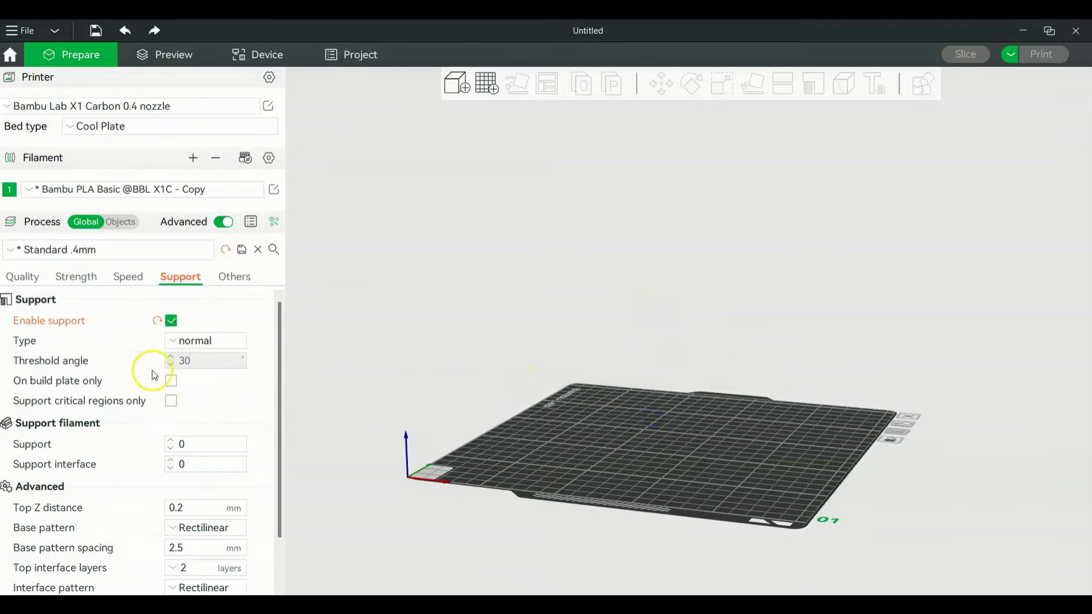
{"action": "left_click", "coordinate": [171, 322]}
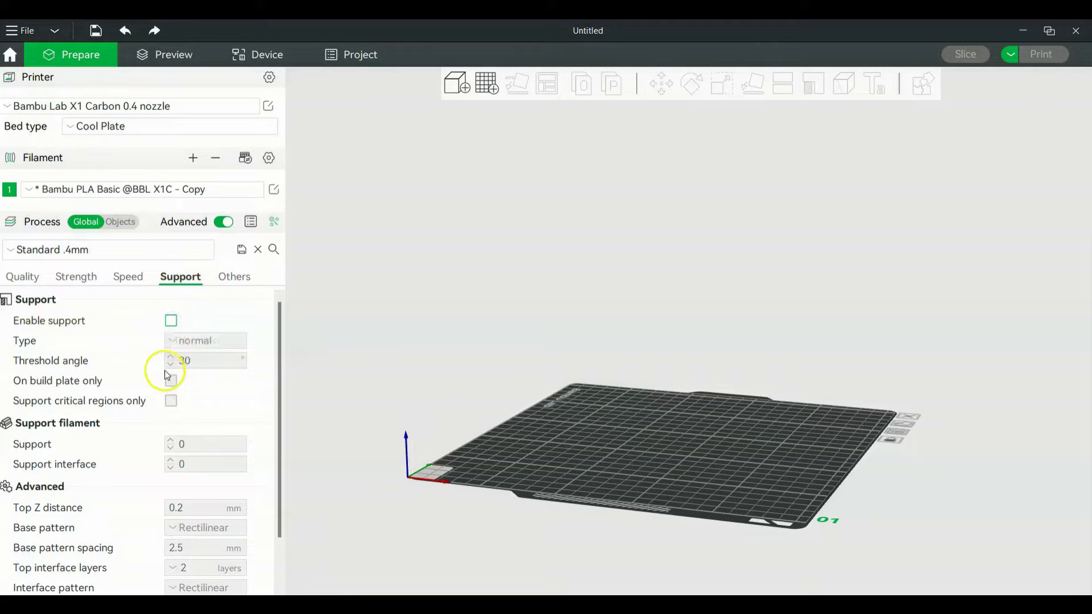
Browse the Others, Support, Speed and Strength pages, then drop the Iron Man faceplate STL onto the plate
{"action": "left_click", "coordinate": [231, 277]}
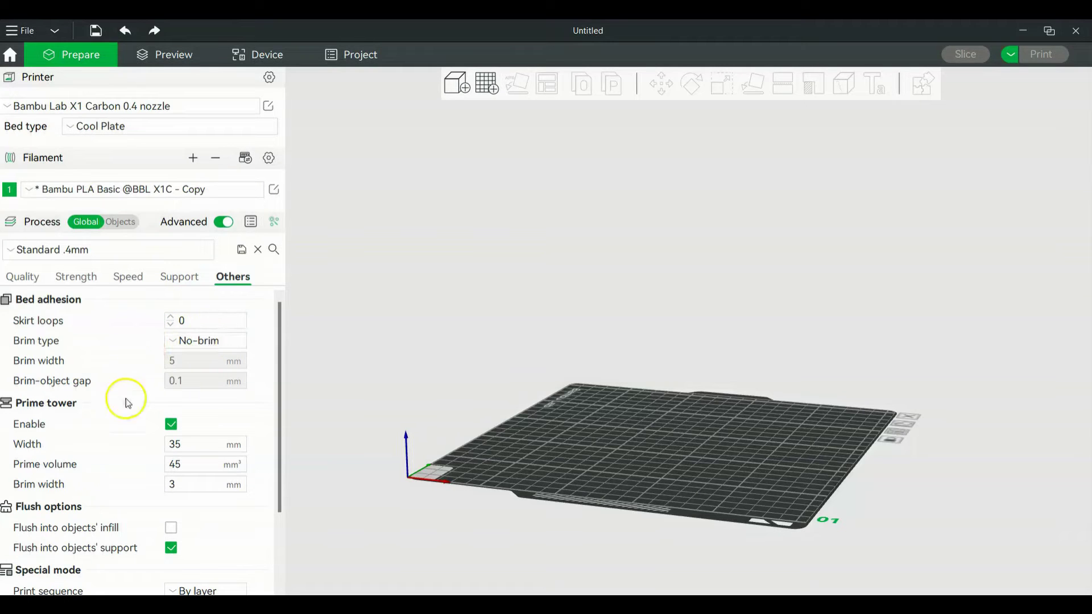
{"action": "scroll", "coordinate": [113, 421], "scroll_direction": "down", "scroll_amount": 3}
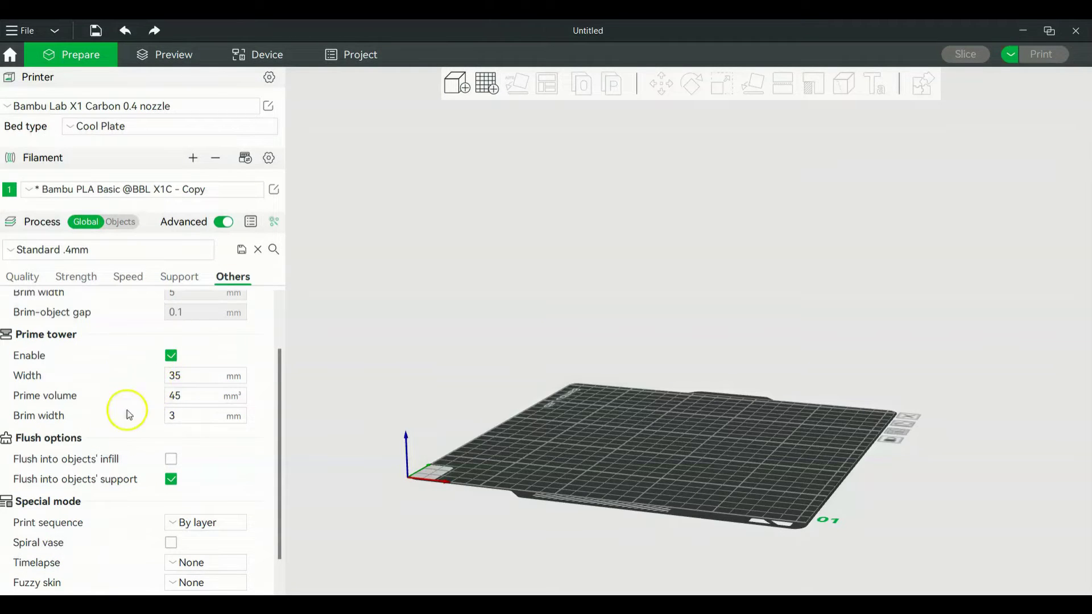
{"action": "scroll", "coordinate": [165, 488], "scroll_direction": "down", "scroll_amount": 2}
{"action": "scroll", "coordinate": [165, 483], "scroll_direction": "up", "scroll_amount": 5}
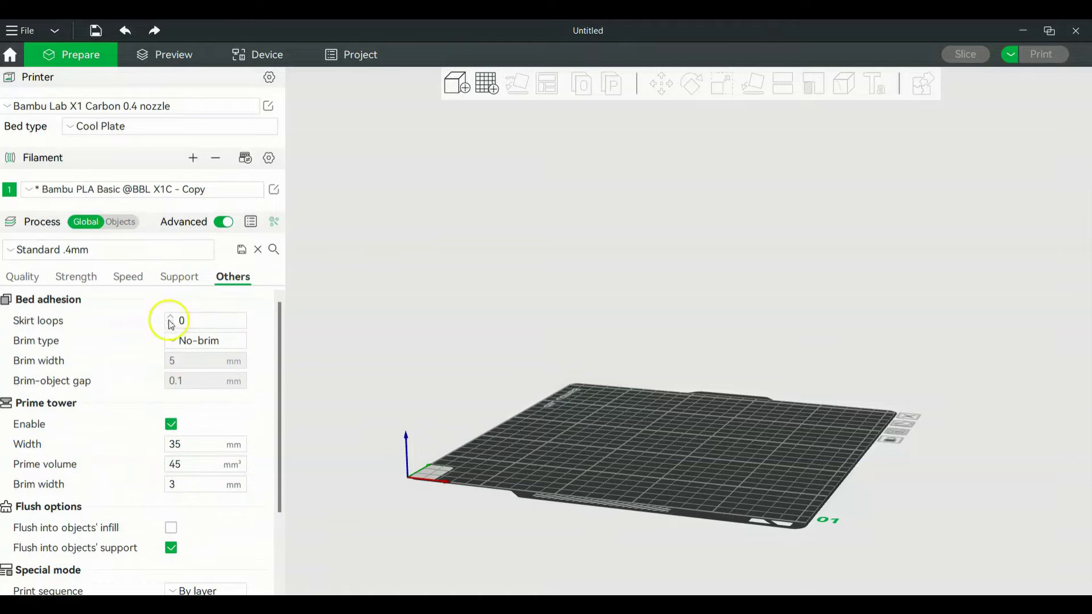
{"action": "left_click", "coordinate": [182, 277]}
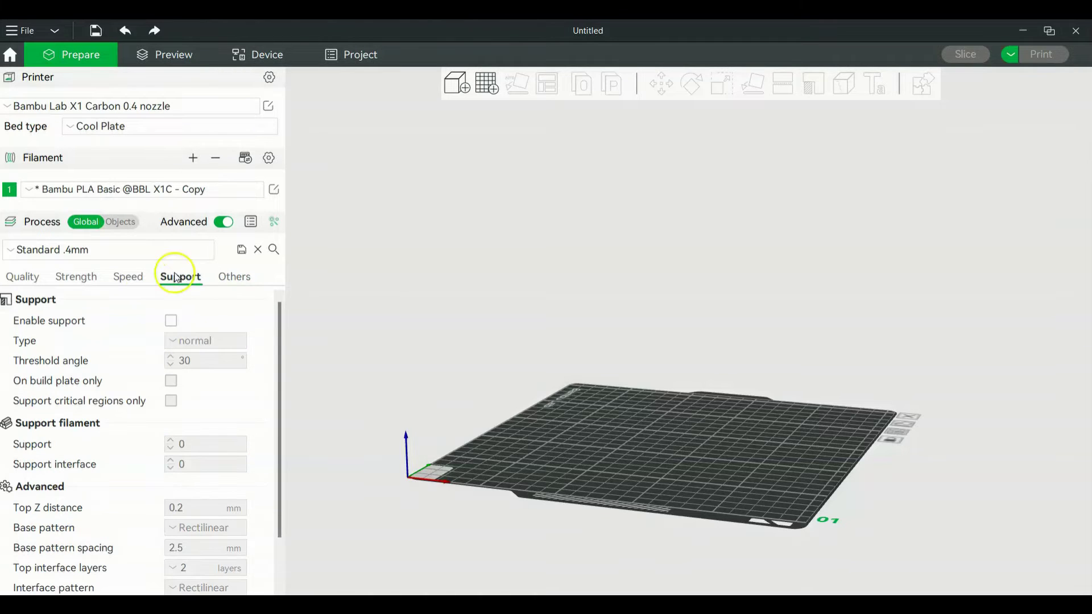
{"action": "left_click", "coordinate": [128, 280]}
{"action": "left_click", "coordinate": [85, 278]}
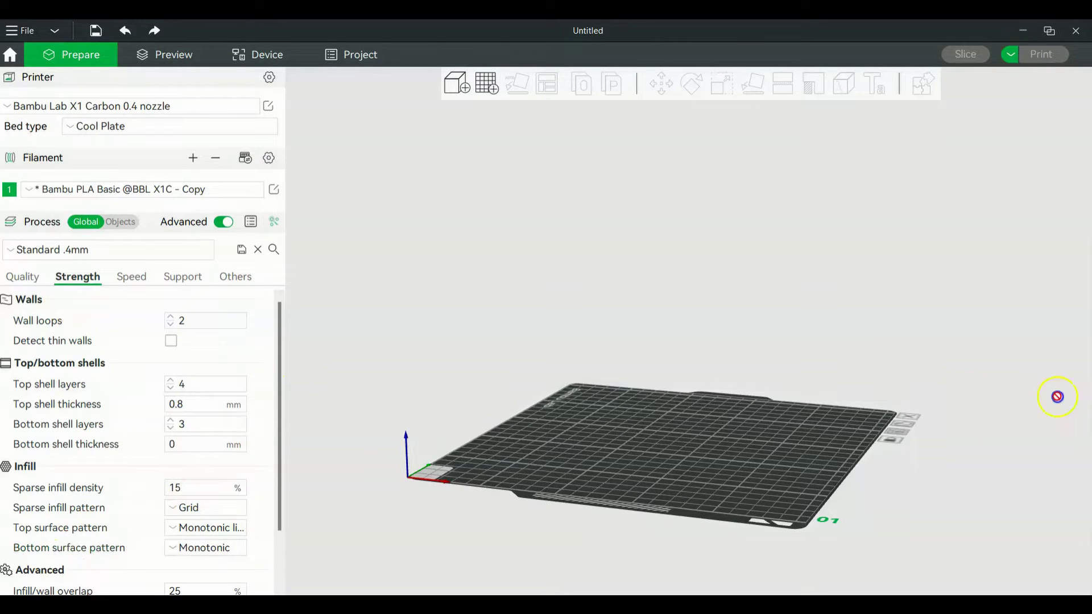
{"action": "left_click_drag", "start_coordinate": [1057, 397], "coordinate": [699, 310]}
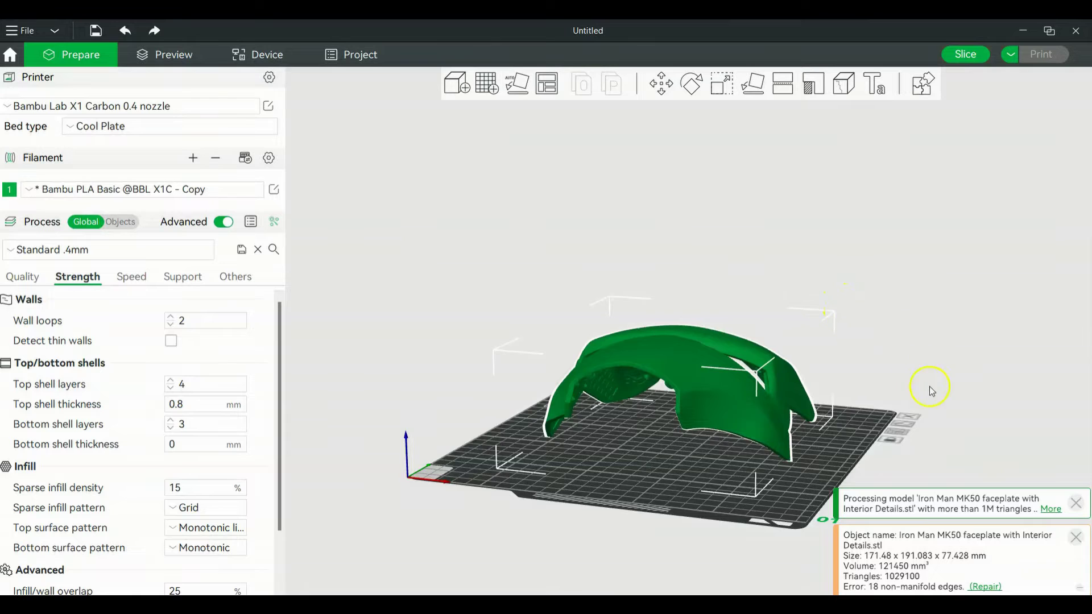
Orbit down onto the imported faceplate and back to a low viewing angle
{"action": "left_click_drag", "start_coordinate": [930, 391], "coordinate": [857, 419]}
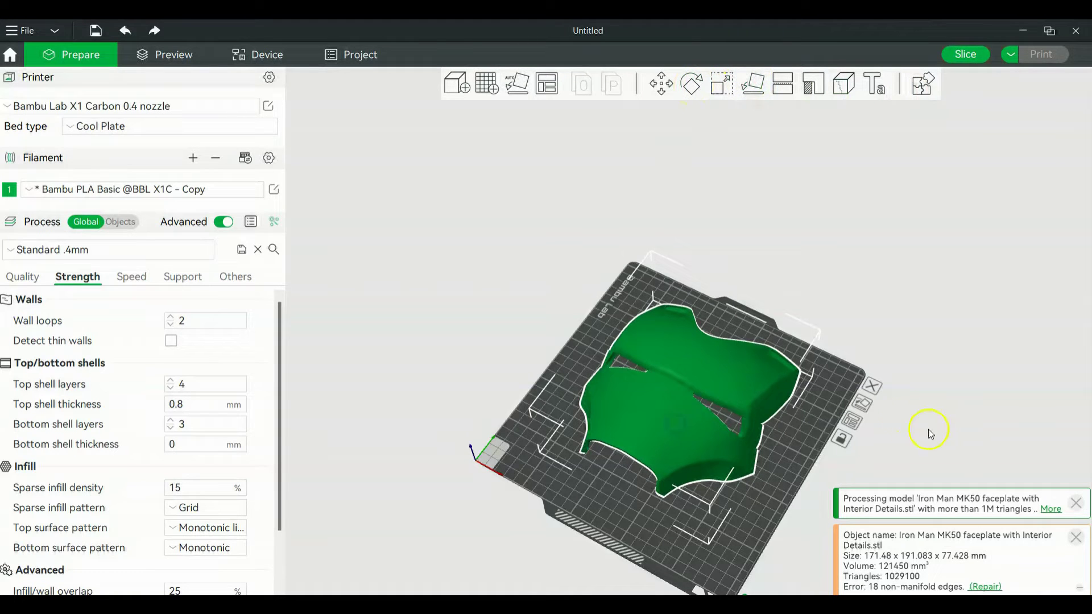
{"action": "left_click_drag", "start_coordinate": [928, 434], "coordinate": [898, 358]}
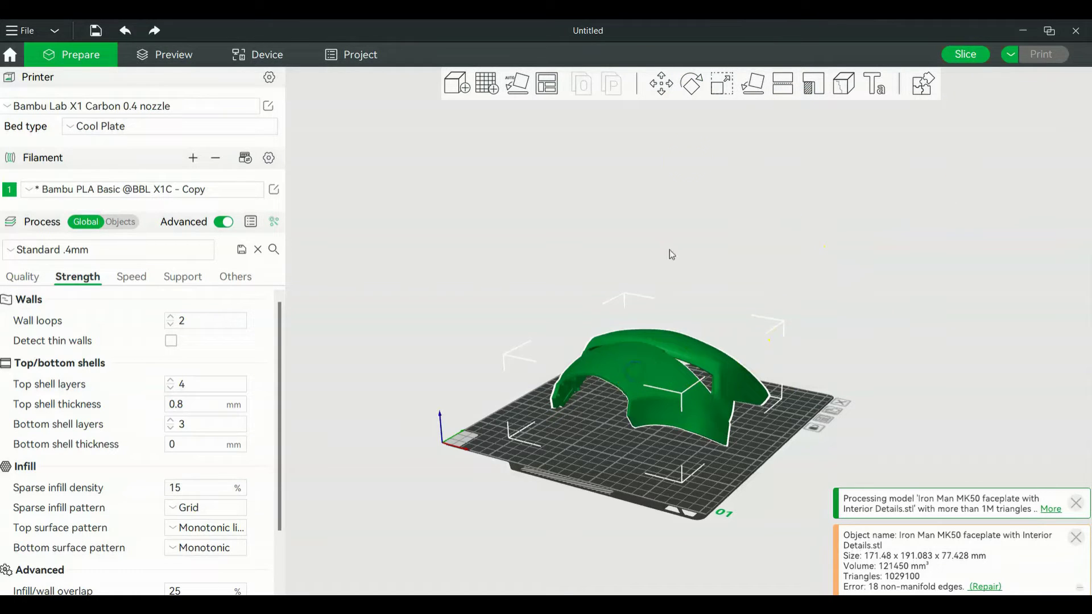
Rotate the faceplate 90° about the X axis so it stands upright
{"action": "left_click", "coordinate": [690, 83]}
{"action": "left_click_drag", "start_coordinate": [855, 336], "coordinate": [870, 349]}
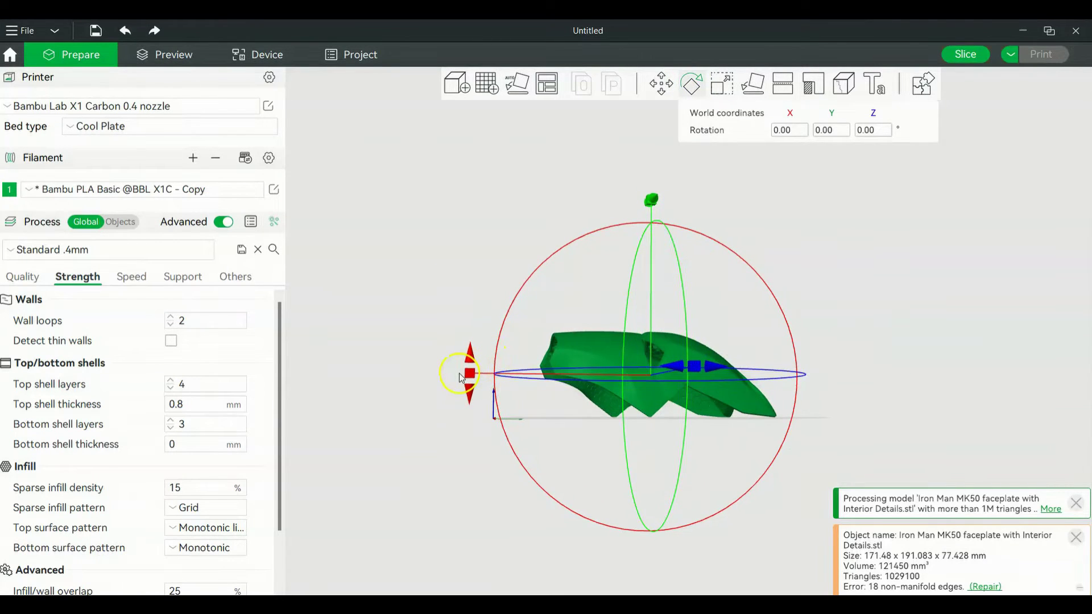
{"action": "left_click_drag", "start_coordinate": [462, 378], "coordinate": [681, 467]}
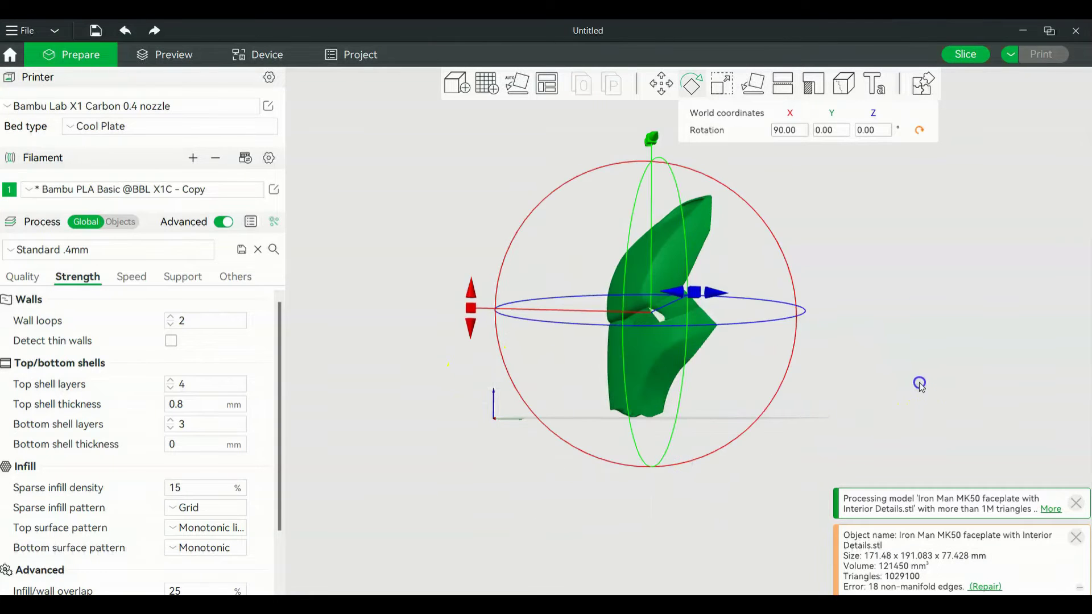
{"action": "mouse_move", "coordinate": [918, 383]}
{"action": "left_mouse_down"}
{"action": "mouse_move", "coordinate": [890, 390]}
{"action": "mouse_move", "coordinate": [906, 390]}
{"action": "left_mouse_up"}
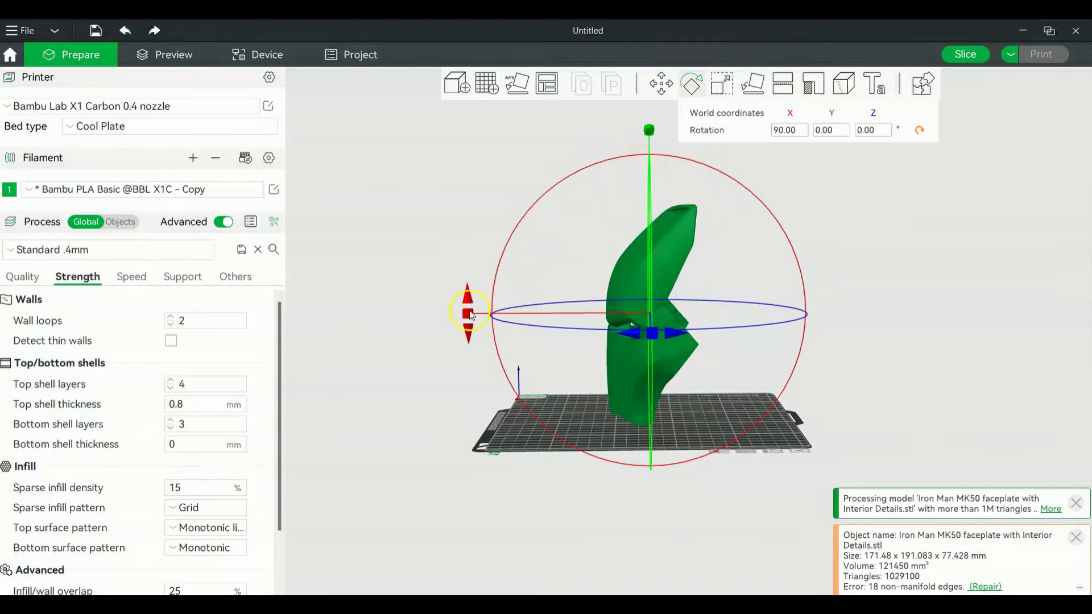
{"action": "left_click_drag", "start_coordinate": [468, 311], "coordinate": [474, 305]}
Orbit around the upright faceplate to inspect its front and side
{"action": "left_click", "coordinate": [402, 292]}
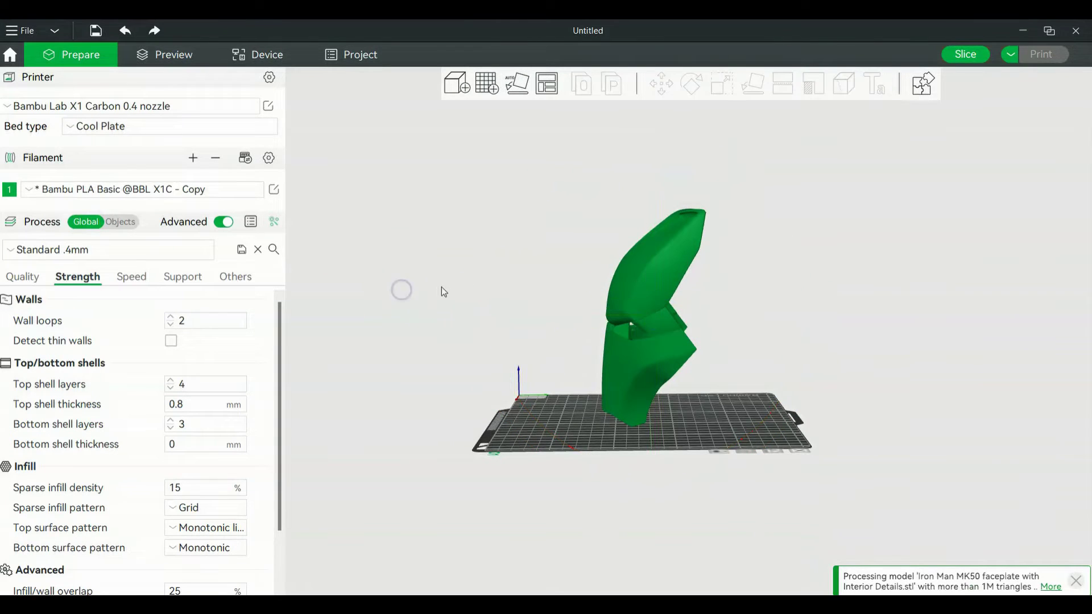
{"action": "left_click_drag", "start_coordinate": [846, 438], "coordinate": [948, 319]}
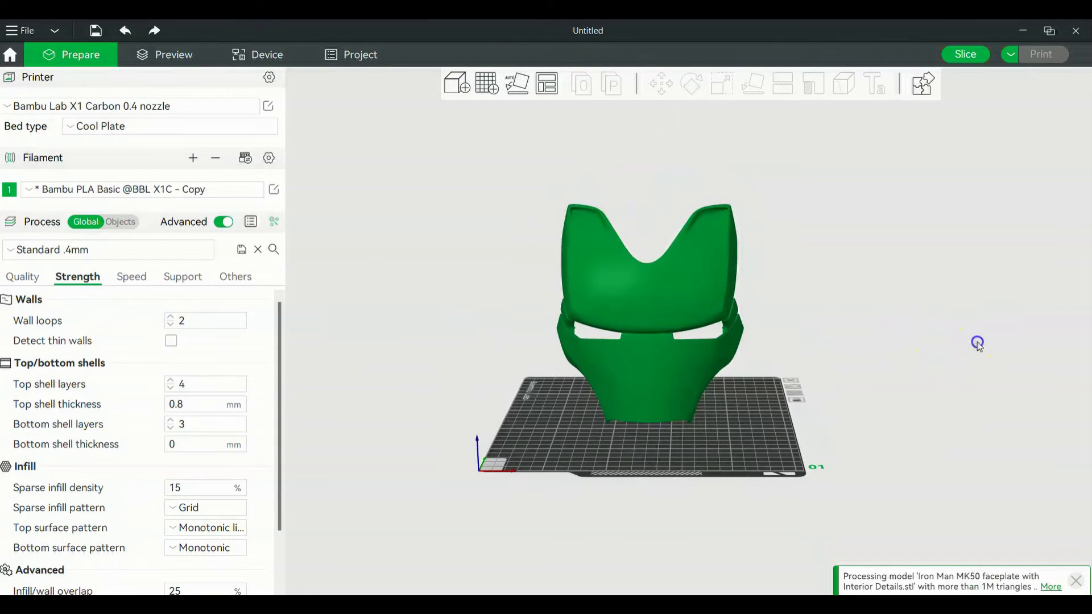
{"action": "left_click", "coordinate": [649, 280]}
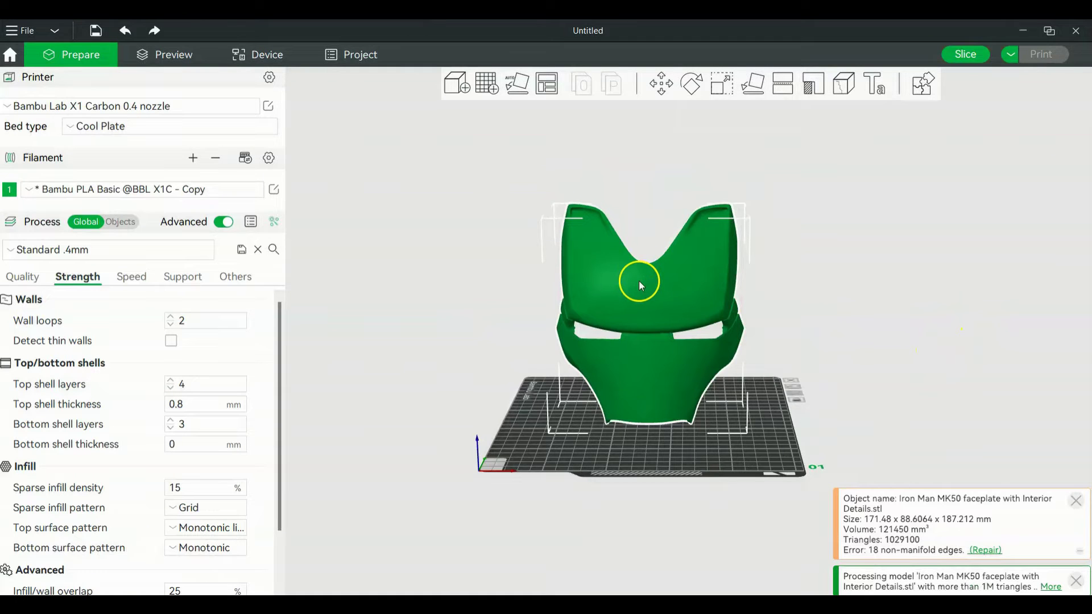
{"action": "left_click", "coordinate": [944, 317]}
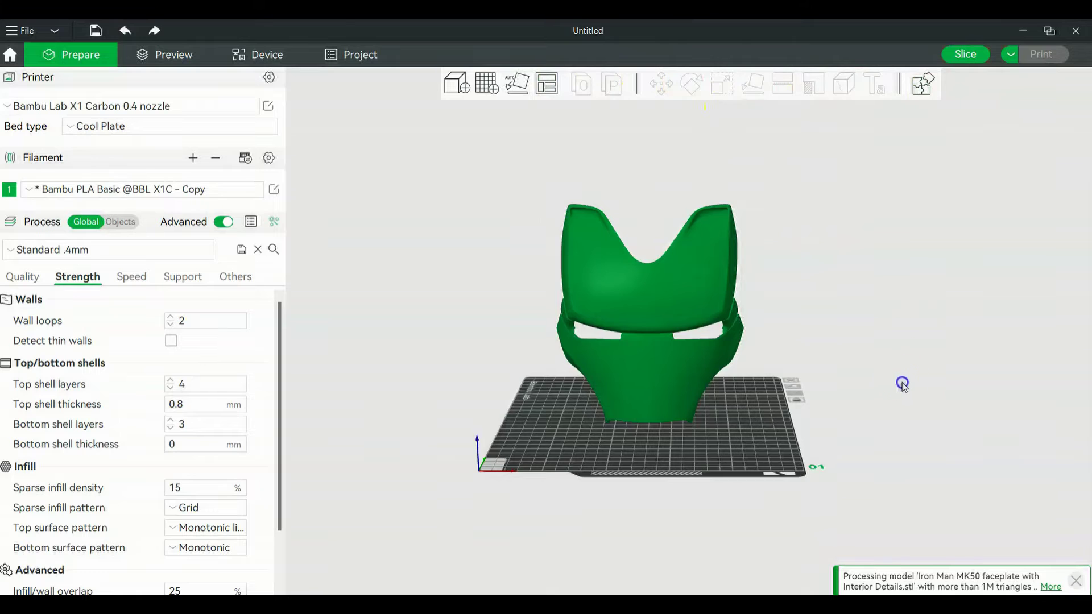
{"action": "left_click_drag", "start_coordinate": [903, 386], "coordinate": [835, 379]}
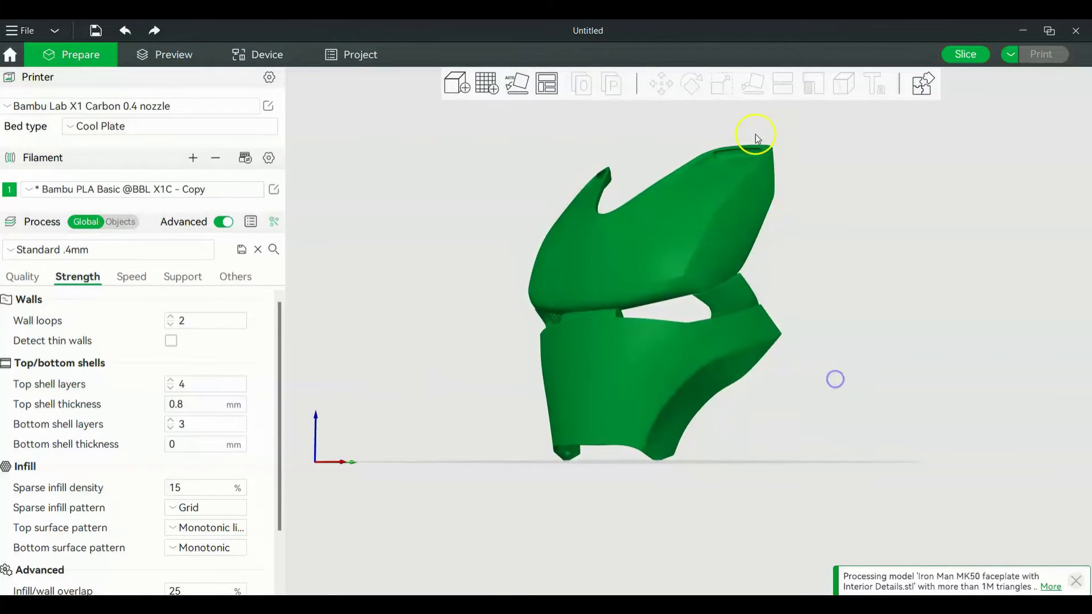
Select the faceplate, enter Support Painting and enlarge the brush to 3.45
{"action": "left_click", "coordinate": [745, 239]}
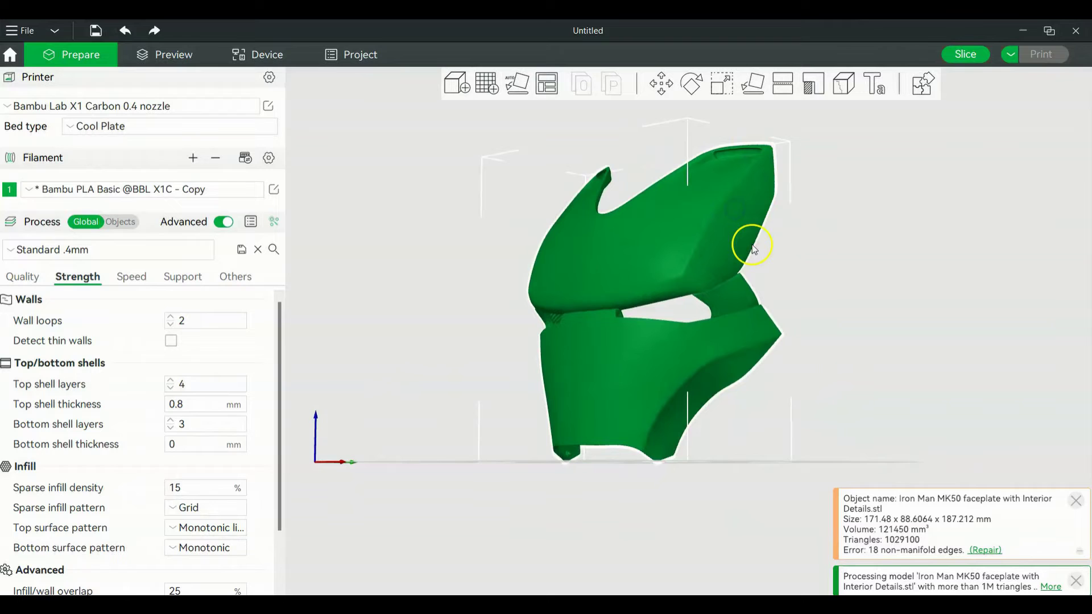
{"action": "left_click", "coordinate": [815, 83]}
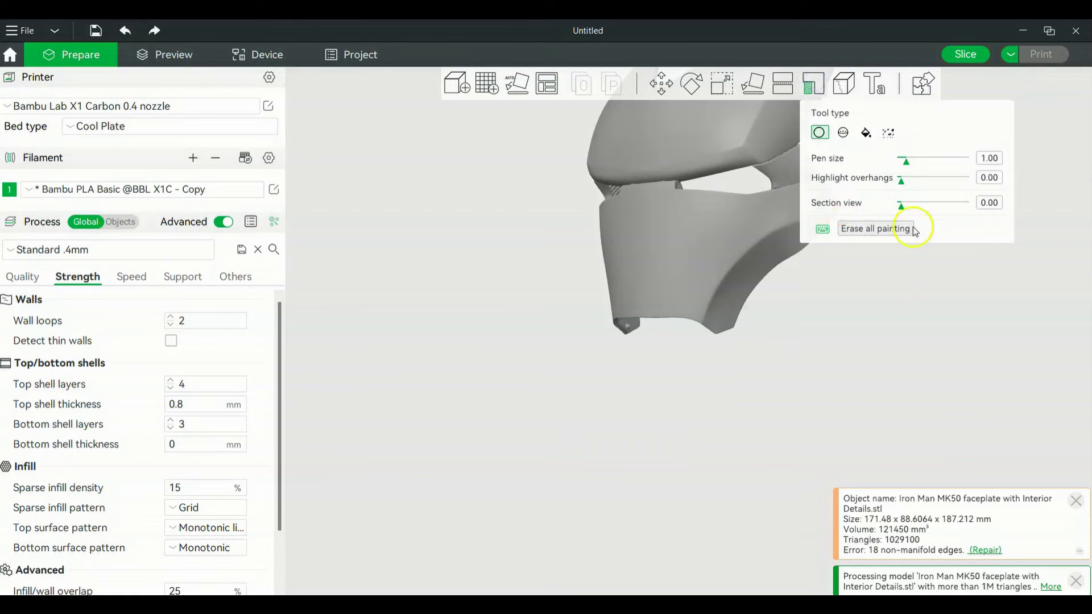
{"action": "mouse_move", "coordinate": [890, 341]}
{"action": "middle_mouse_down"}
{"action": "mouse_move", "coordinate": [787, 414]}
{"action": "mouse_move", "coordinate": [729, 480]}
{"action": "middle_mouse_up"}
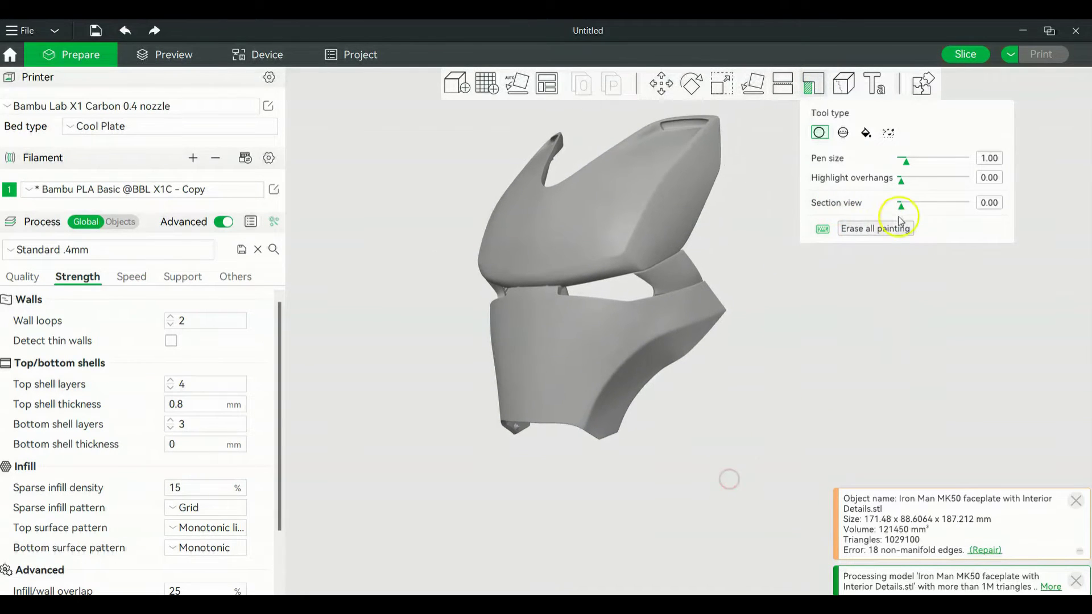
{"action": "left_click_drag", "start_coordinate": [905, 161], "coordinate": [927, 163]}
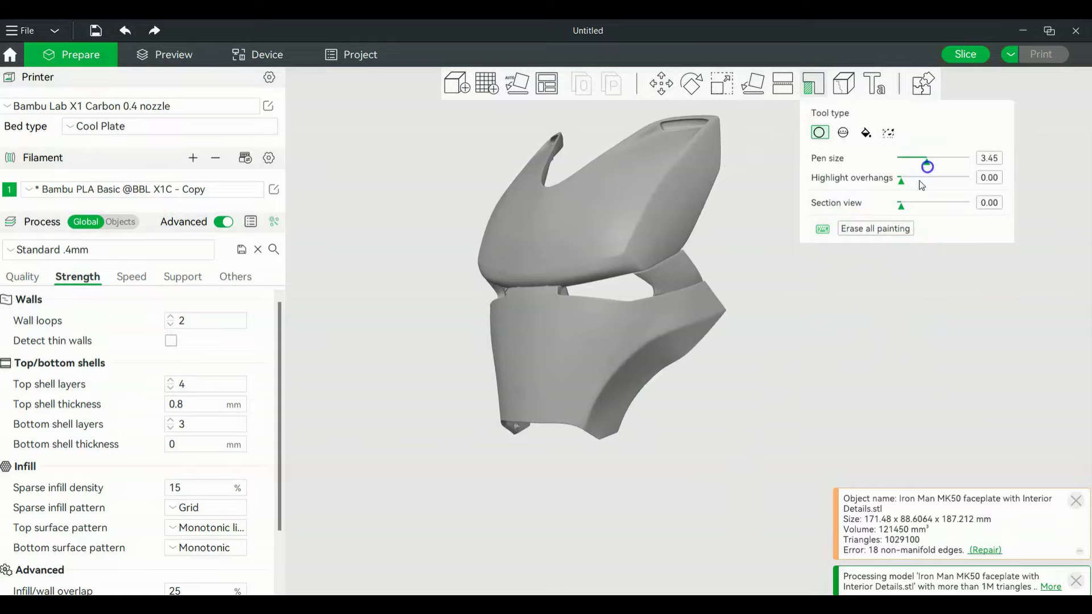
{"action": "mouse_move", "coordinate": [763, 384]}
{"action": "left_mouse_down"}
{"action": "mouse_move", "coordinate": [746, 310]}
{"action": "mouse_move", "coordinate": [766, 290]}
{"action": "mouse_move", "coordinate": [753, 400]}
{"action": "left_mouse_up"}
{"action": "scroll", "coordinate": [760, 372], "scroll_direction": "up", "scroll_amount": 5}
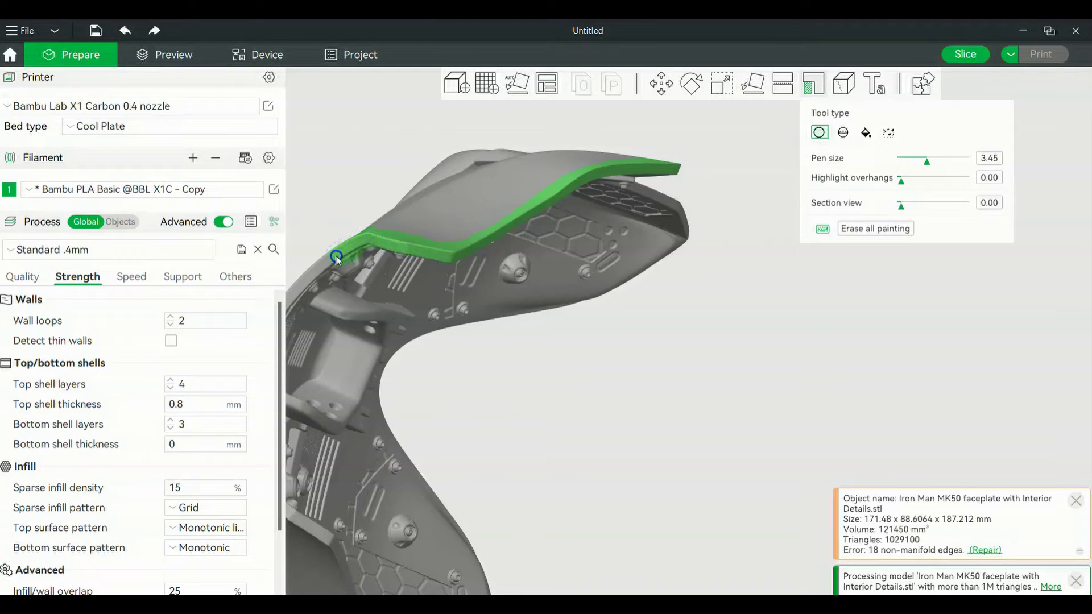
Paint support enforcers along the inner top rim and down the side edge
{"action": "left_click_drag", "start_coordinate": [320, 267], "coordinate": [303, 281]}
{"action": "right_click_drag", "start_coordinate": [476, 386], "coordinate": [858, 312]}
{"action": "mouse_move", "coordinate": [571, 195]}
{"action": "left_mouse_down"}
{"action": "mouse_move", "coordinate": [576, 187]}
{"action": "mouse_move", "coordinate": [556, 211]}
{"action": "left_mouse_up"}
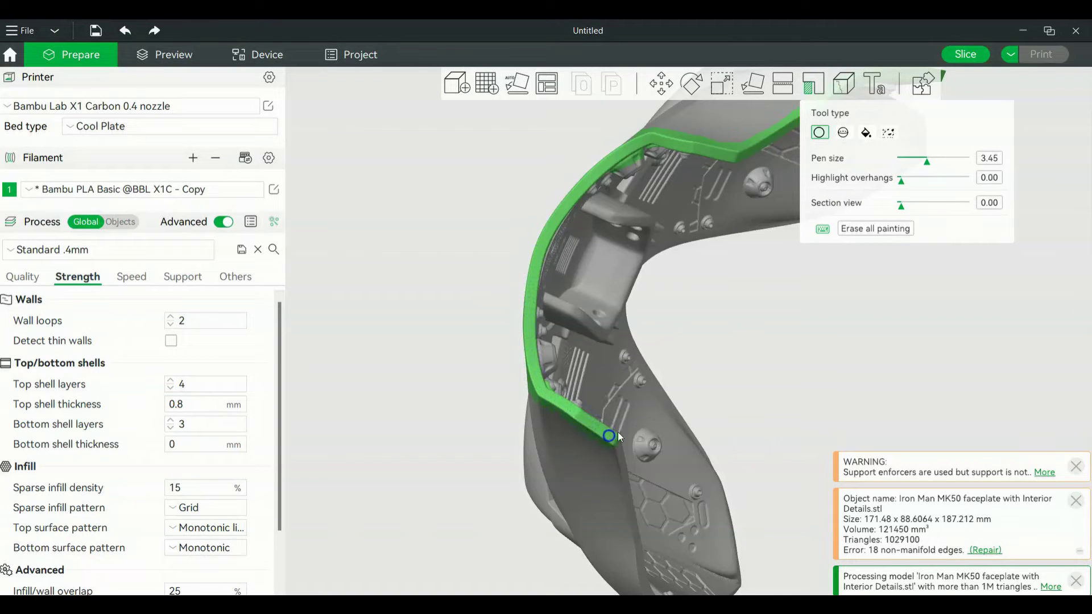
{"action": "left_click_drag", "start_coordinate": [792, 461], "coordinate": [715, 285]}
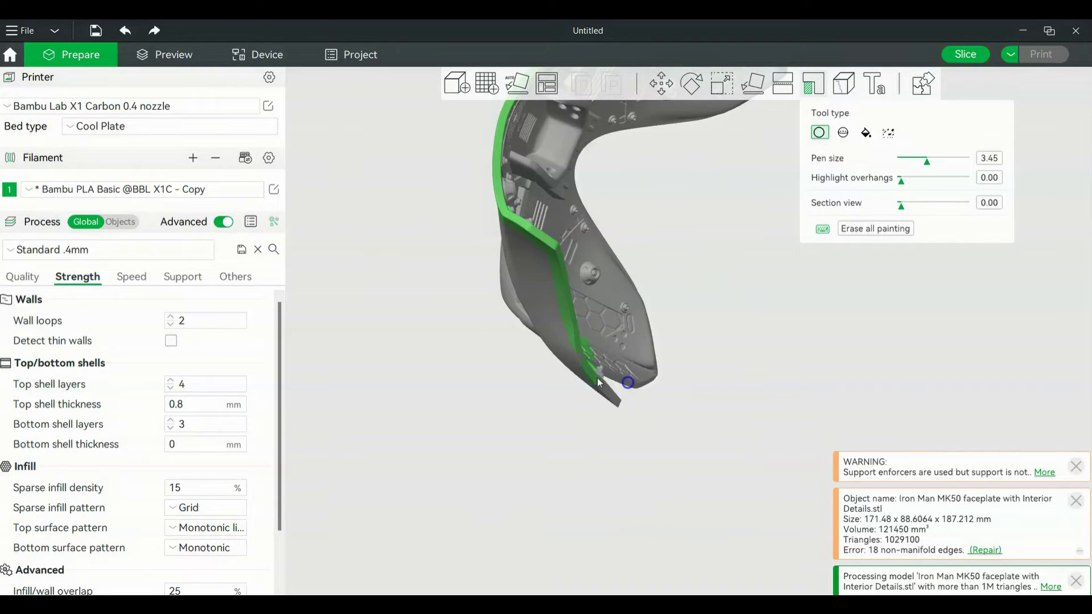
{"action": "mouse_move", "coordinate": [761, 454]}
{"action": "left_mouse_down"}
{"action": "mouse_move", "coordinate": [744, 461]}
{"action": "mouse_move", "coordinate": [749, 471]}
{"action": "left_mouse_up"}
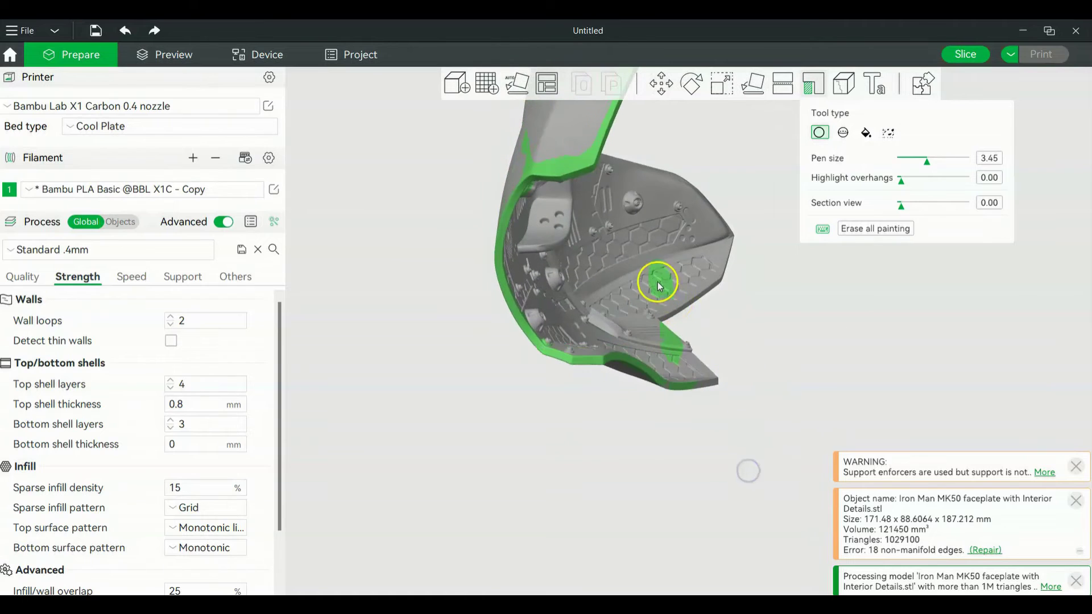
{"action": "scroll", "coordinate": [657, 279], "scroll_direction": "up", "scroll_amount": 5}
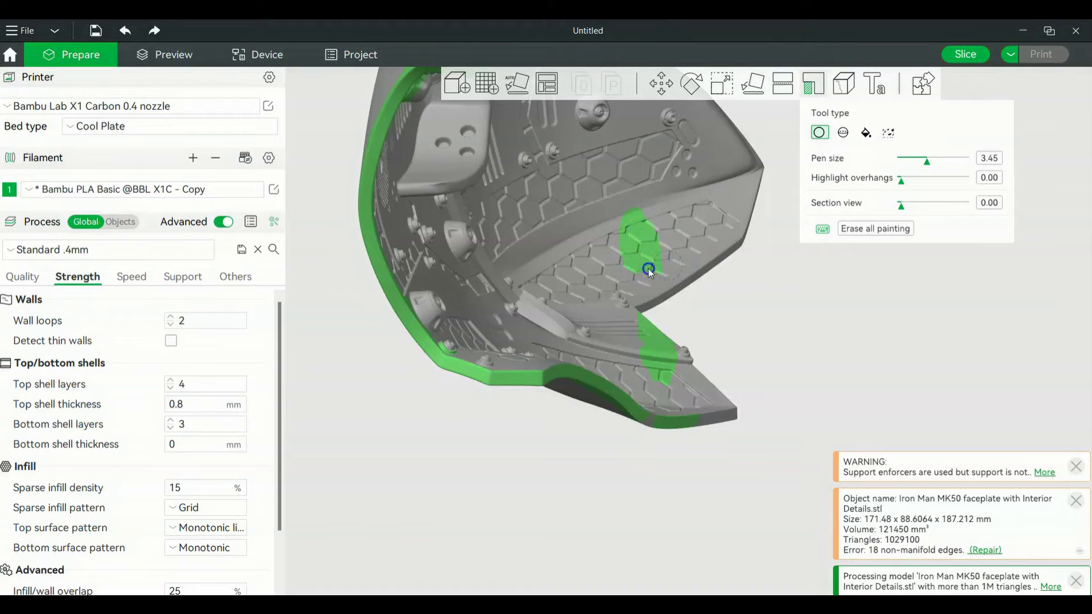
Erase the stray painted patch inside the faceplate and raise the pen size to 5.76
{"action": "mouse_move", "coordinate": [646, 229]}
{"action": "left_mouse_down", "text": "shift"}
{"action": "mouse_move", "coordinate": [635, 226]}
{"action": "mouse_move", "coordinate": [625, 256]}
{"action": "left_mouse_up", "text": "shift"}
{"action": "mouse_move", "coordinate": [719, 361]}
{"action": "left_mouse_down"}
{"action": "mouse_move", "coordinate": [743, 353]}
{"action": "mouse_move", "coordinate": [840, 395]}
{"action": "mouse_move", "coordinate": [861, 418]}
{"action": "left_mouse_up"}
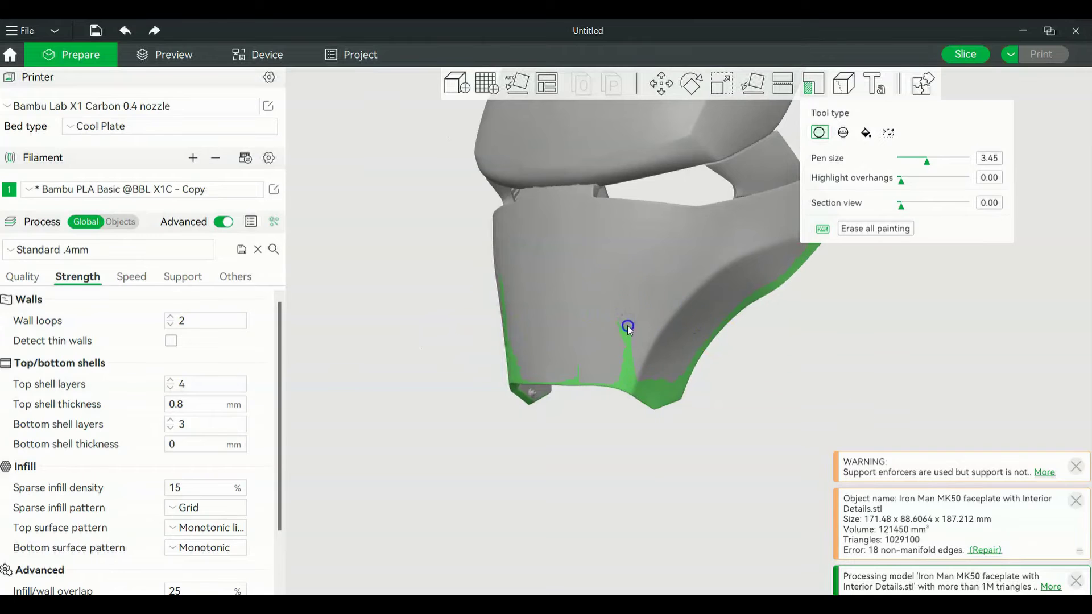
{"action": "mouse_move", "coordinate": [619, 331]}
{"action": "left_mouse_down"}
{"action": "mouse_move", "coordinate": [539, 458]}
{"action": "mouse_move", "coordinate": [588, 453]}
{"action": "left_mouse_up"}
{"action": "left_click_drag", "start_coordinate": [926, 164], "coordinate": [946, 163]}
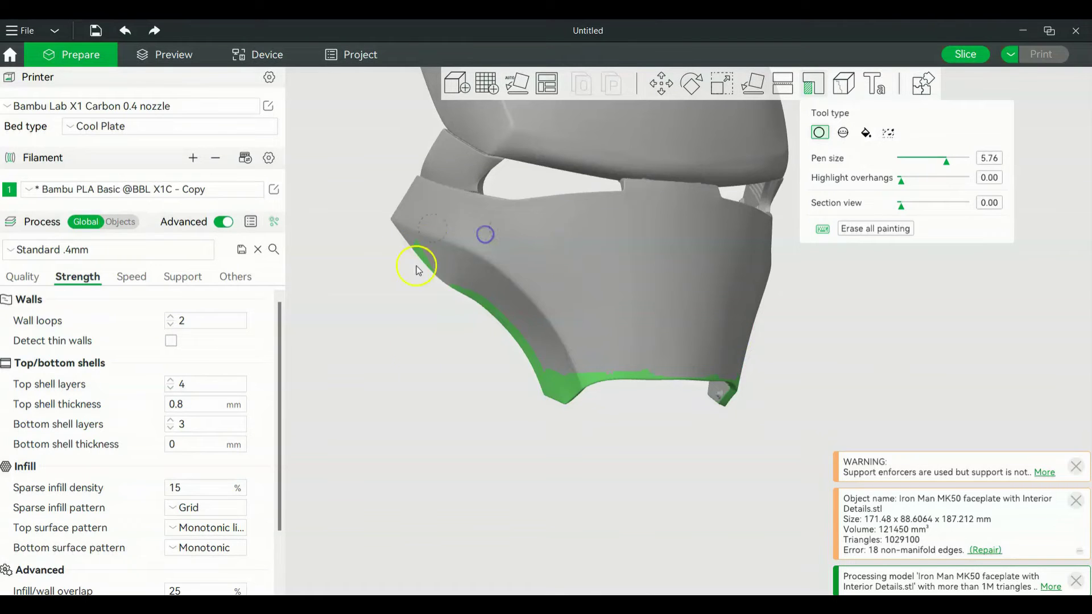
{"action": "left_click", "coordinate": [184, 276]}
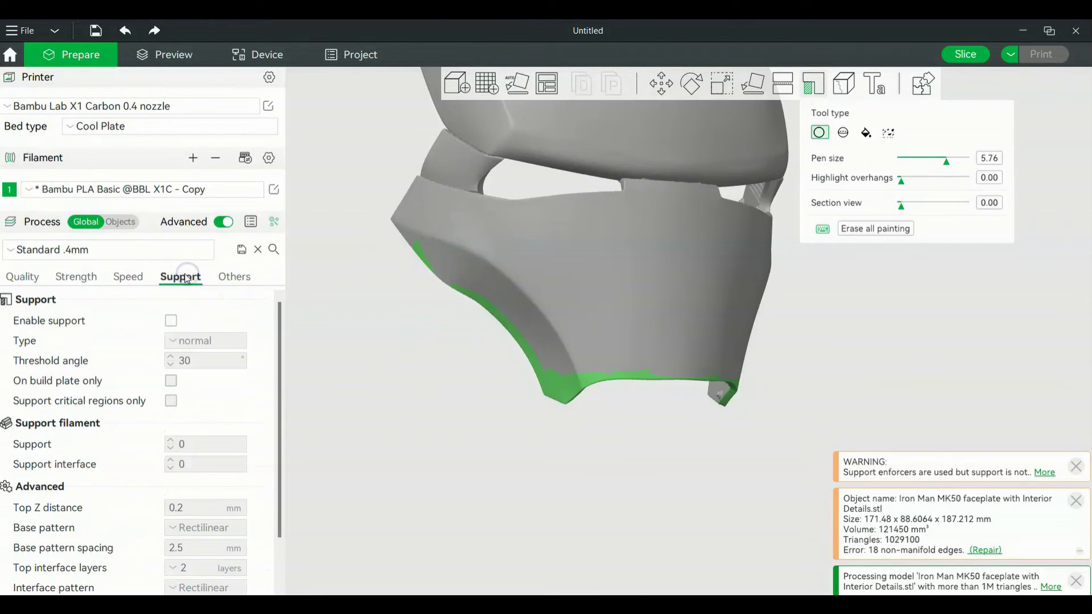
{"action": "left_click", "coordinate": [171, 321]}
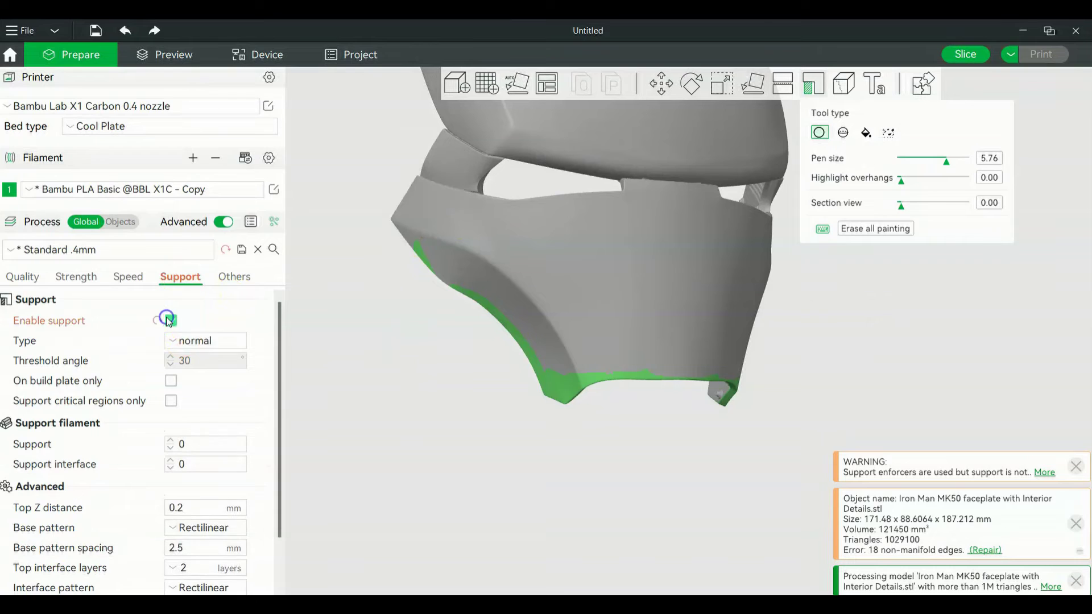
{"action": "left_click", "coordinate": [200, 341]}
{"action": "left_click", "coordinate": [348, 446]}
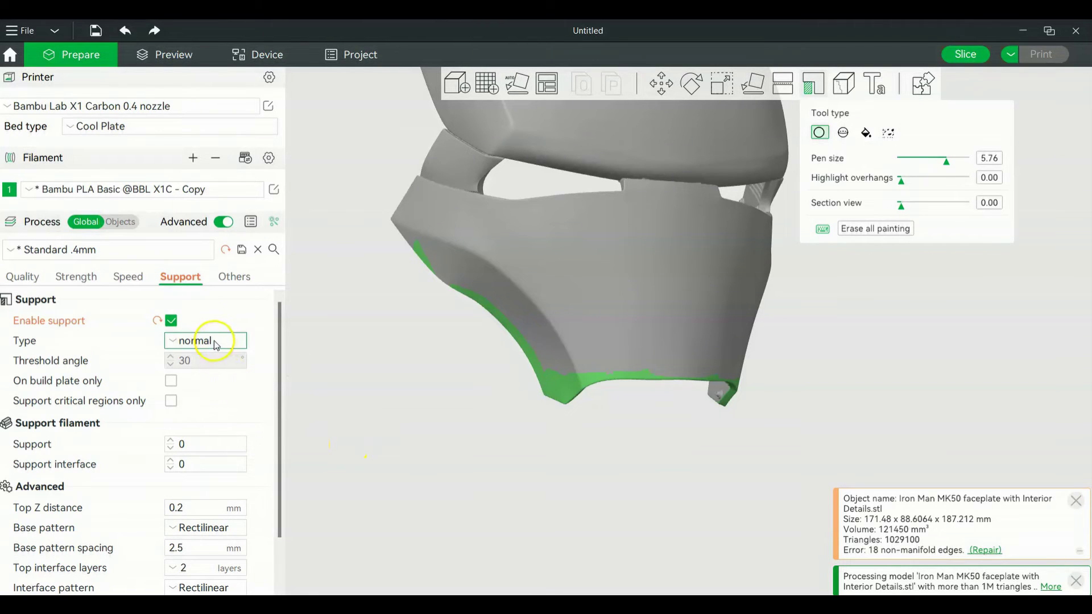
{"action": "left_click", "coordinate": [212, 344]}
{"action": "left_click", "coordinate": [373, 434]}
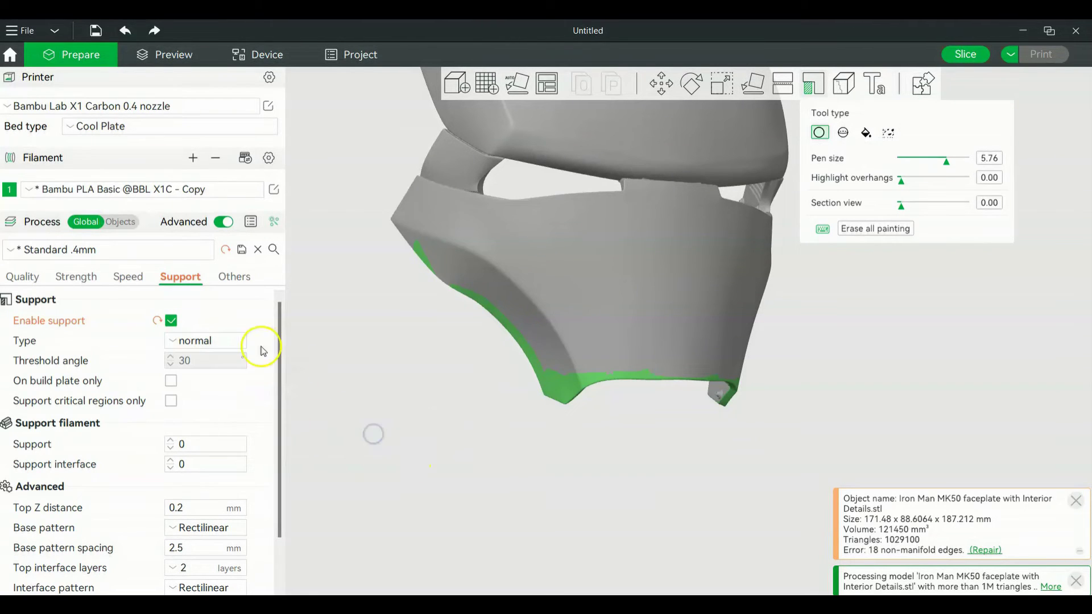
{"action": "left_click_drag", "start_coordinate": [678, 556], "coordinate": [664, 477]}
{"action": "left_click_drag", "start_coordinate": [466, 434], "coordinate": [541, 470]}
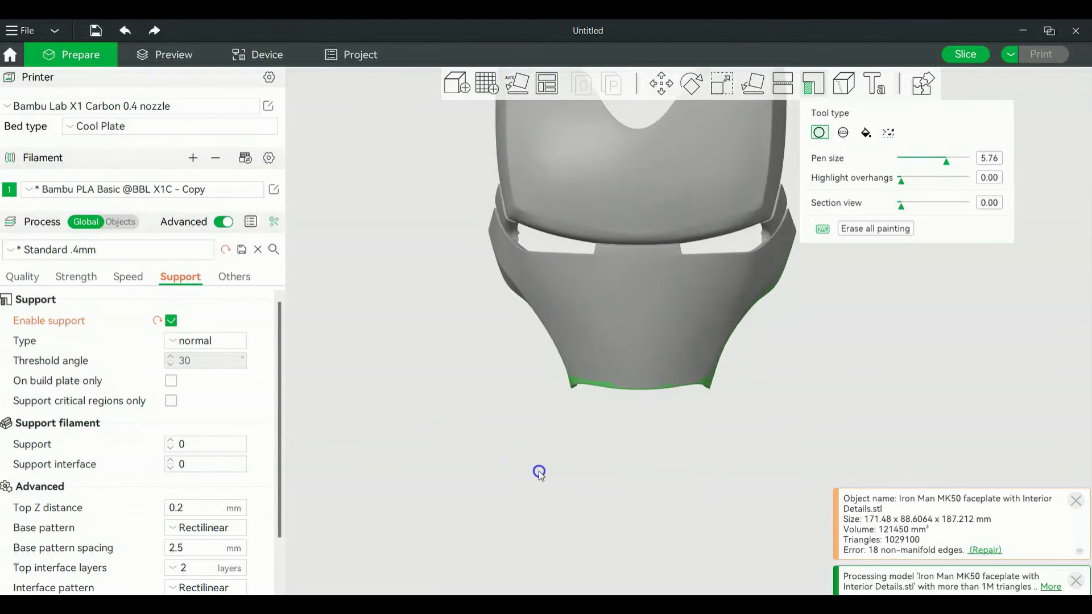
{"action": "scroll", "coordinate": [541, 470], "scroll_direction": "down", "scroll_amount": 2}
{"action": "left_click_drag", "start_coordinate": [802, 438], "coordinate": [700, 475]}
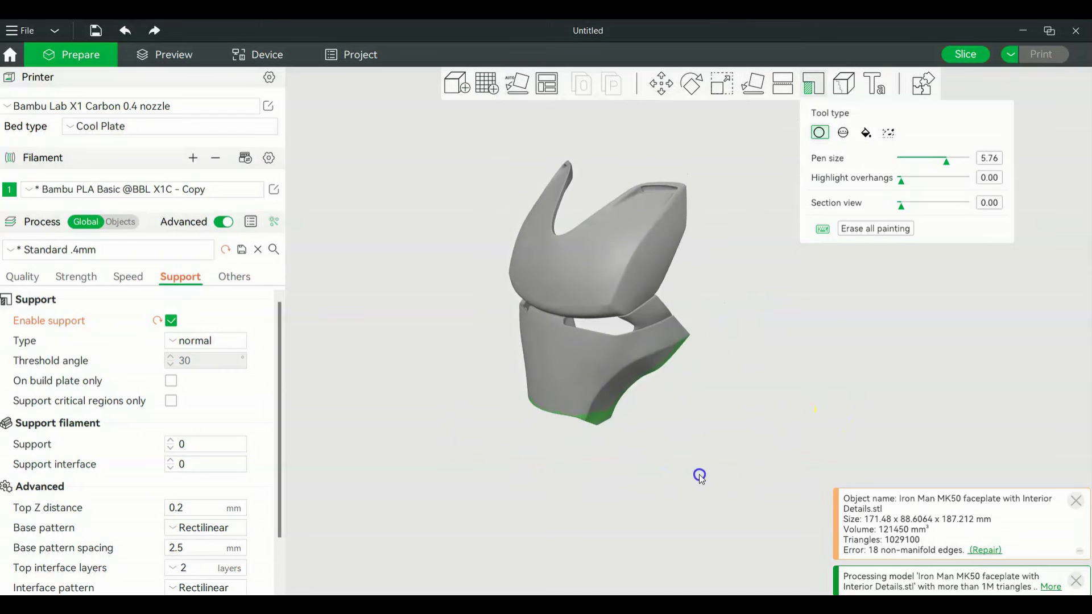
{"action": "left_click", "coordinate": [958, 55]}
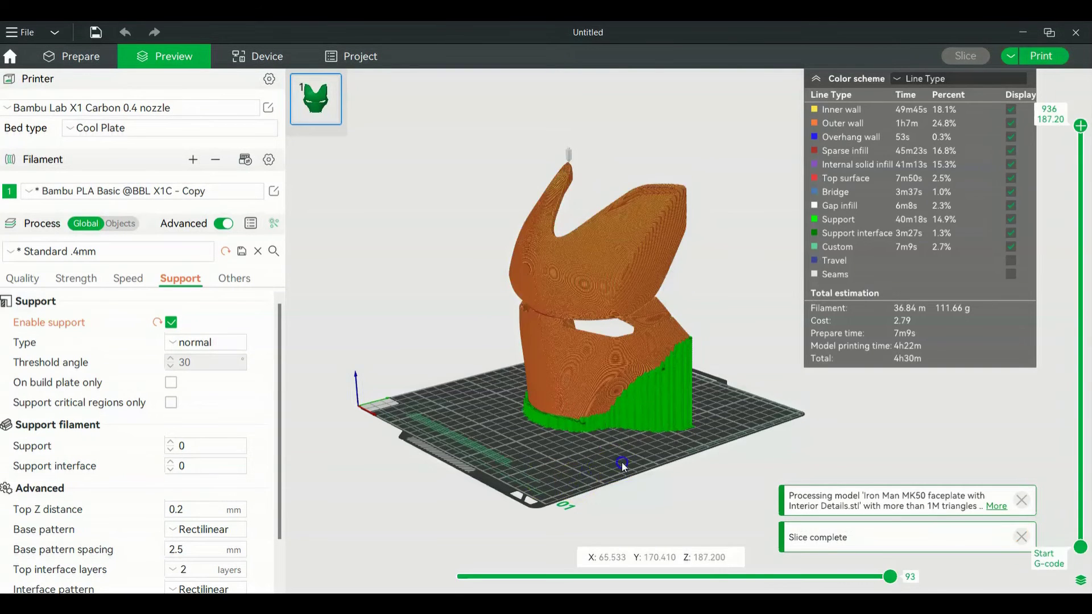
Orbit and zoom the sliced preview to inspect where supports meet the mask
{"action": "mouse_move", "coordinate": [622, 462]}
{"action": "left_mouse_down"}
{"action": "mouse_move", "coordinate": [592, 458]}
{"action": "mouse_move", "coordinate": [608, 465]}
{"action": "left_mouse_up"}
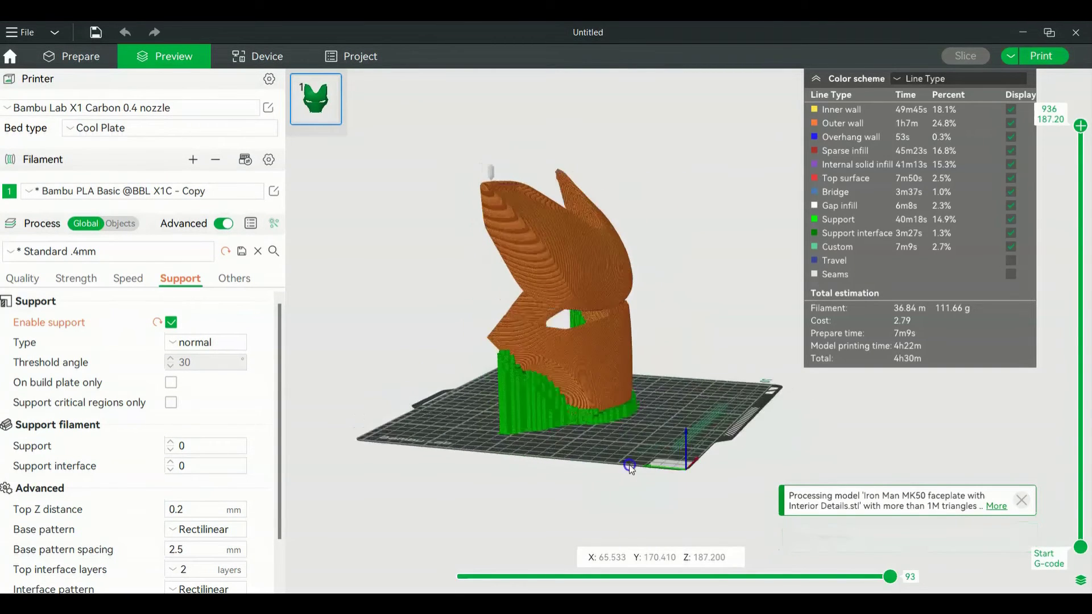
{"action": "left_click_drag", "start_coordinate": [630, 467], "coordinate": [500, 365]}
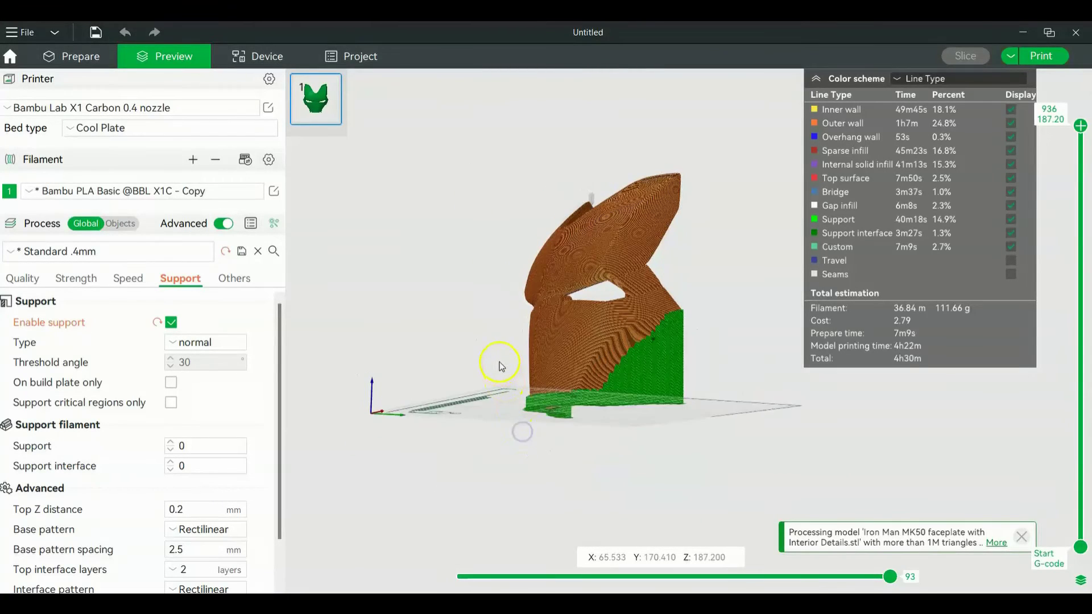
{"action": "scroll", "coordinate": [755, 174], "scroll_direction": "up", "scroll_amount": 5}
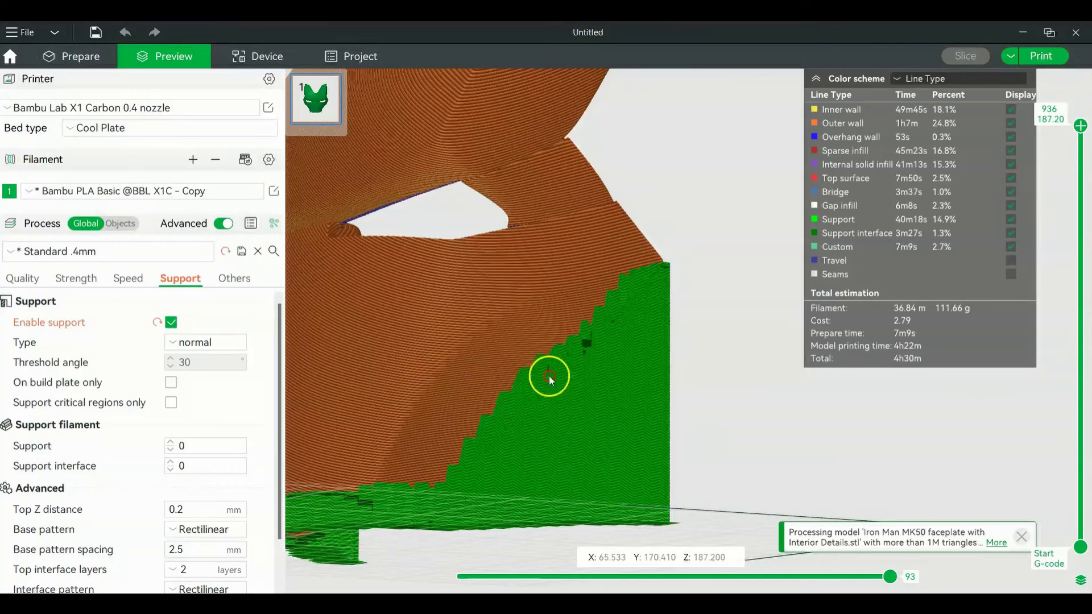
{"action": "left_click_drag", "start_coordinate": [548, 373], "coordinate": [660, 216]}
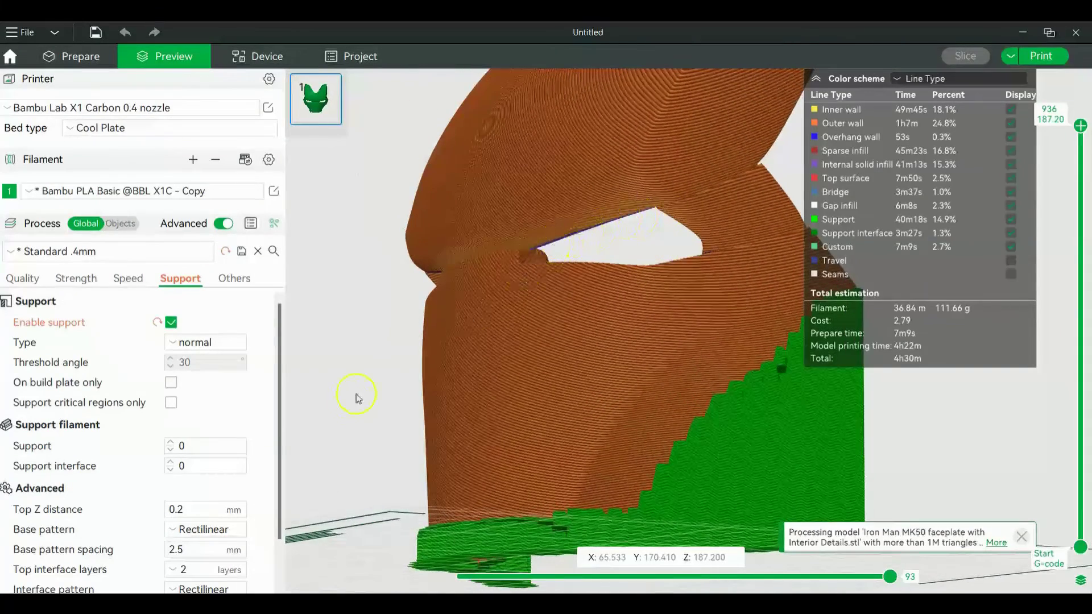
{"action": "scroll", "coordinate": [349, 404], "scroll_direction": "down", "scroll_amount": 6}
{"action": "left_click_drag", "start_coordinate": [423, 380], "coordinate": [446, 392]}
Confirm the support type stays Normal and close the print options without exporting
{"action": "left_click", "coordinate": [229, 346]}
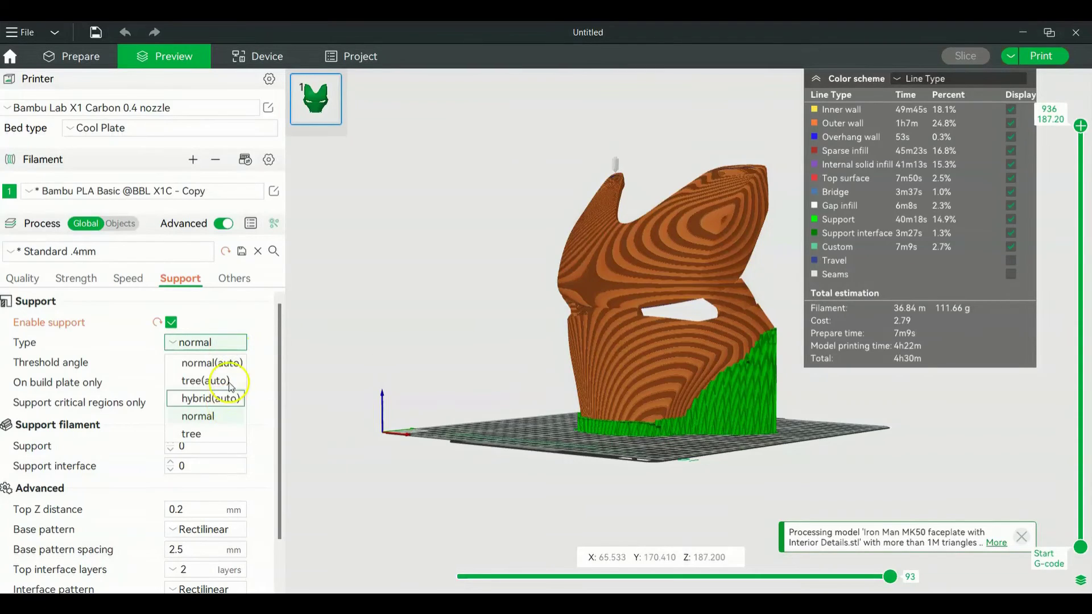
{"action": "left_click", "coordinate": [439, 405]}
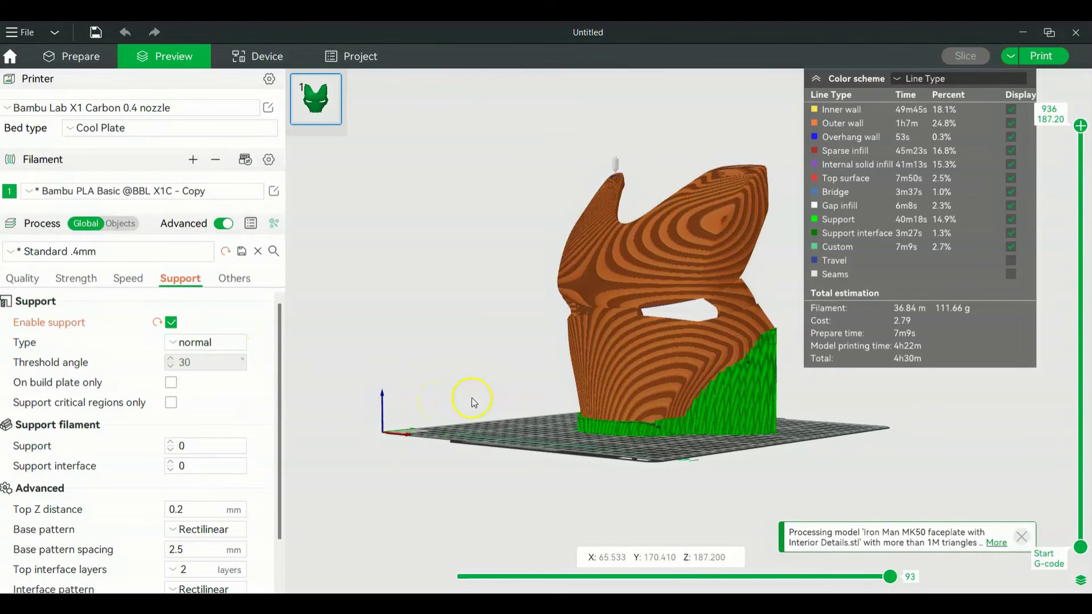
{"action": "left_click_drag", "start_coordinate": [471, 398], "coordinate": [469, 396]}
{"action": "left_click_drag", "start_coordinate": [469, 346], "coordinate": [438, 381]}
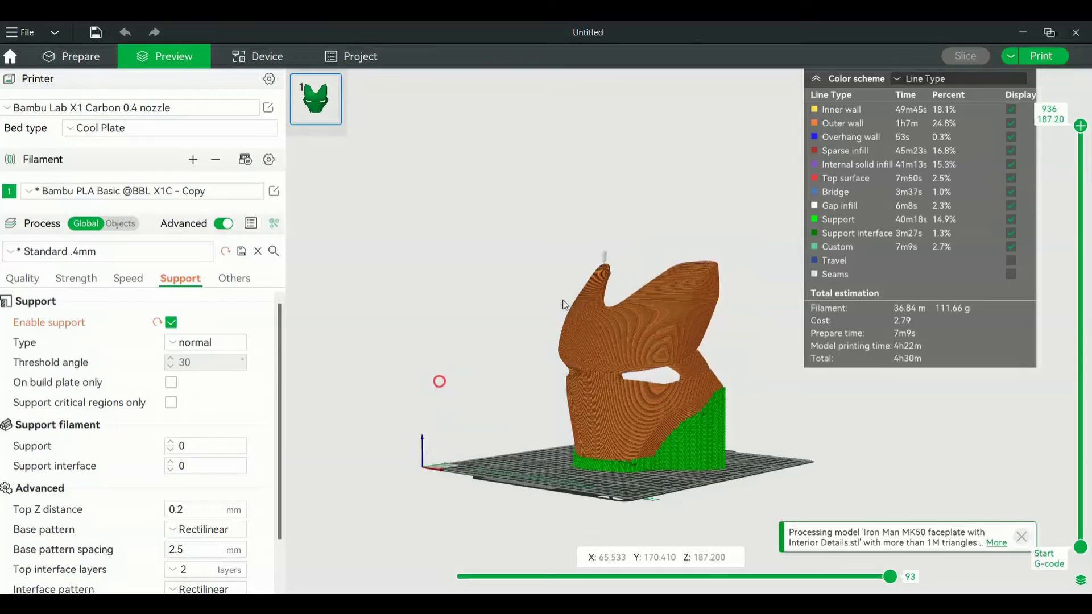
{"action": "left_click", "coordinate": [1010, 56]}
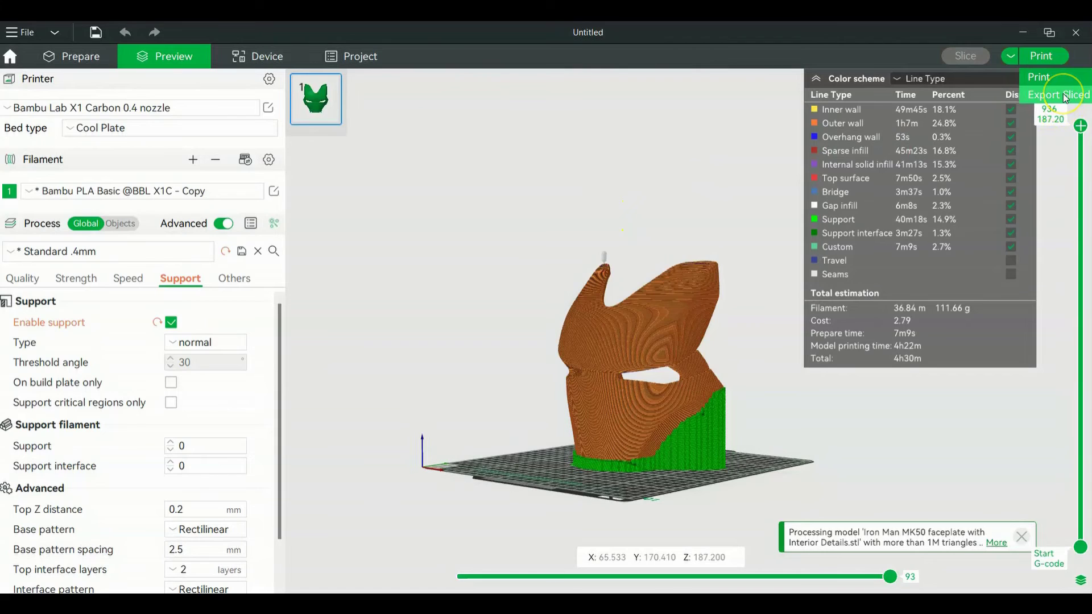
{"action": "left_click", "coordinate": [516, 279]}
{"action": "left_click", "coordinate": [490, 262]}
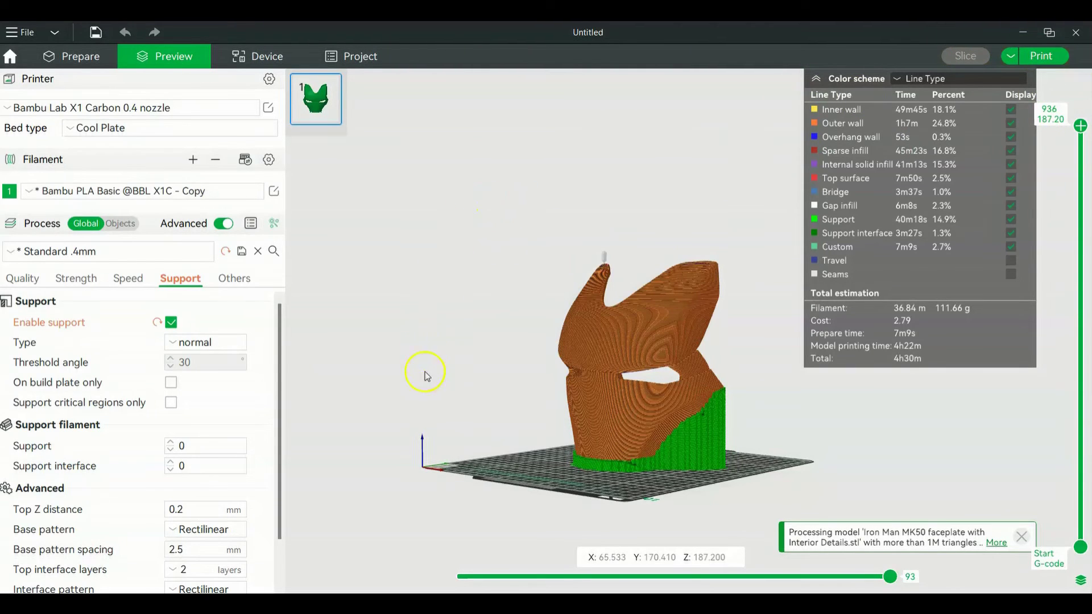
{"action": "left_click_drag", "start_coordinate": [447, 388], "coordinate": [448, 387]}
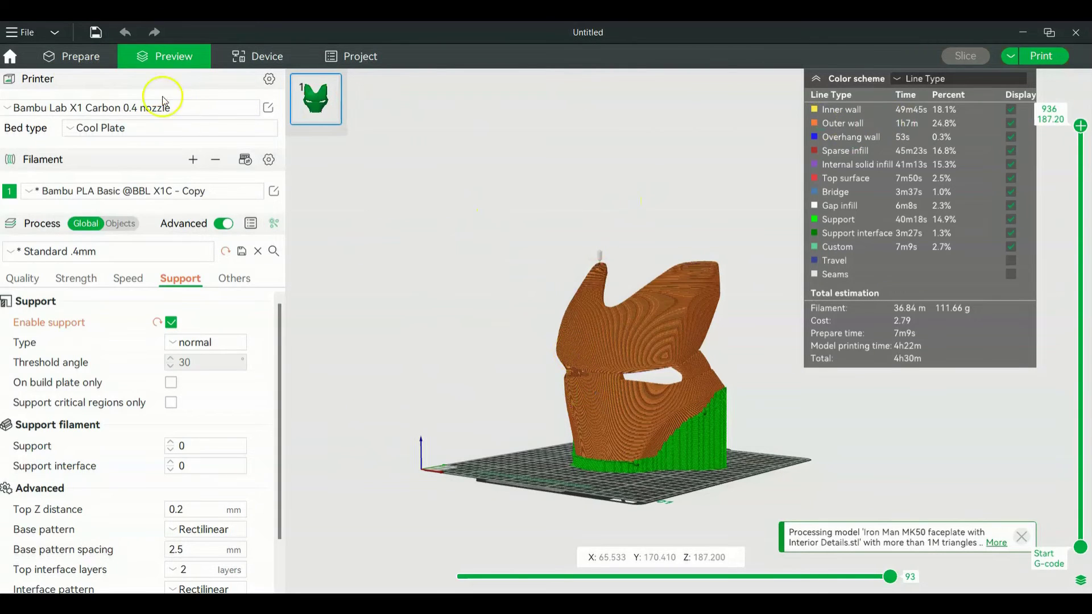
Return to the Prepare tab and confirm the support type remains Normal
{"action": "left_click", "coordinate": [78, 58]}
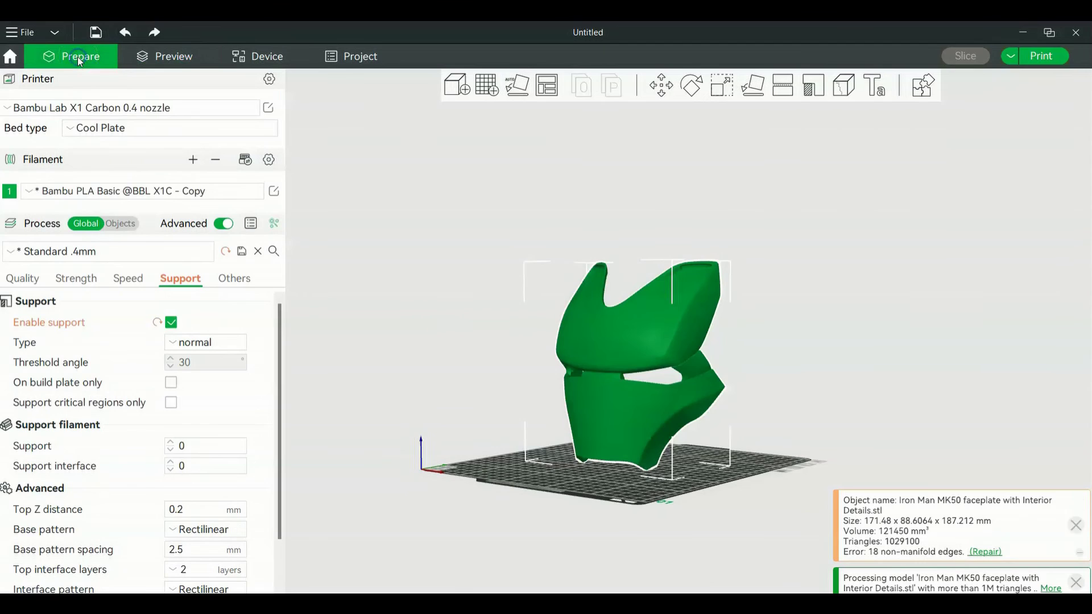
{"action": "left_click_drag", "start_coordinate": [480, 472], "coordinate": [463, 448]}
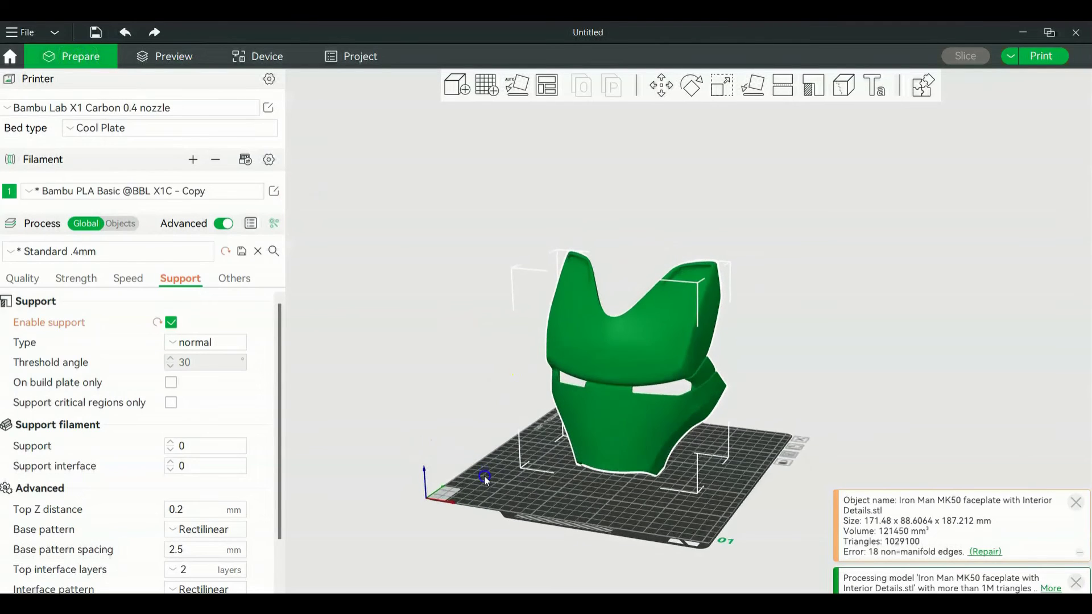
{"action": "left_click", "coordinate": [221, 342]}
{"action": "left_click", "coordinate": [197, 416]}
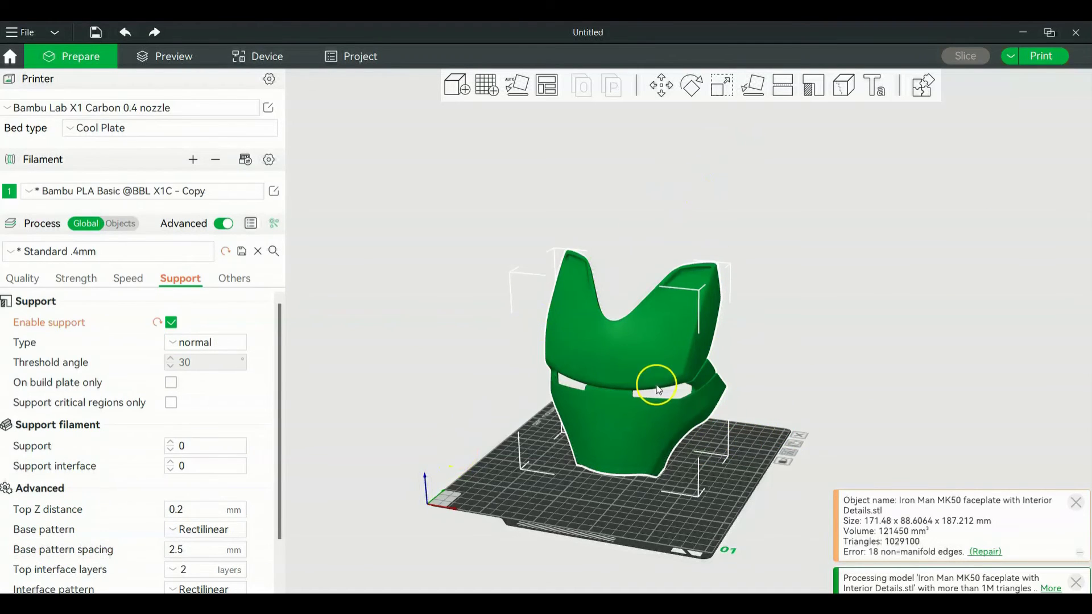
Scale the mask uniformly to 94.60%, undoing an accidental 204.72% Y stretch
{"action": "left_click", "coordinate": [722, 87]}
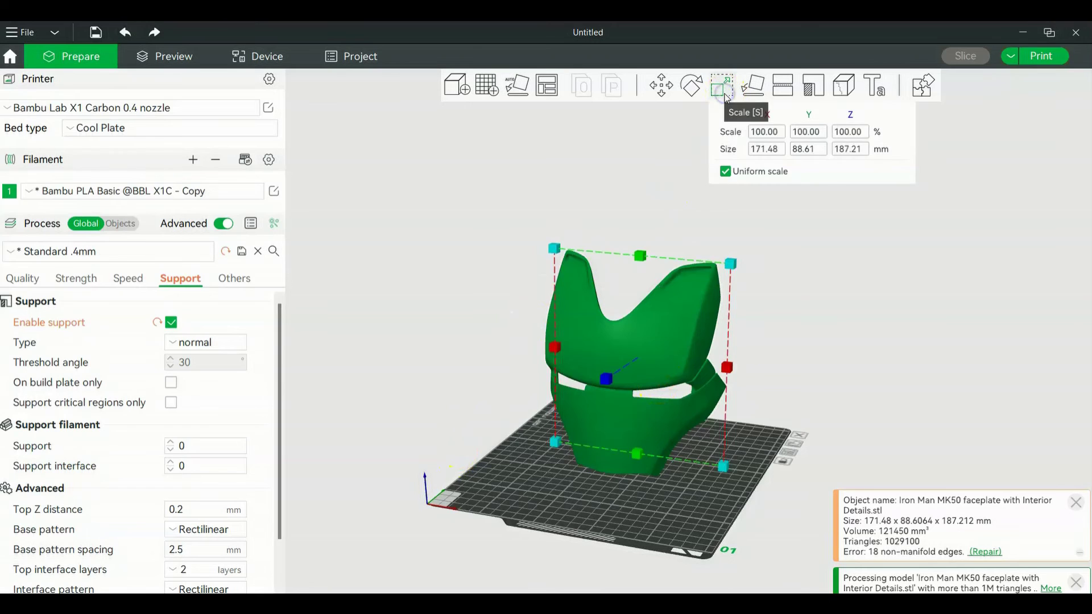
{"action": "left_click", "coordinate": [743, 272]}
{"action": "mouse_move", "coordinate": [734, 267]}
{"action": "left_mouse_down"}
{"action": "mouse_move", "coordinate": [753, 236]}
{"action": "mouse_move", "coordinate": [784, 221]}
{"action": "mouse_move", "coordinate": [746, 194]}
{"action": "mouse_move", "coordinate": [689, 311]}
{"action": "mouse_move", "coordinate": [749, 217]}
{"action": "mouse_move", "coordinate": [726, 274]}
{"action": "left_mouse_up"}
{"action": "left_click", "coordinate": [604, 386]}
{"action": "left_click_drag", "start_coordinate": [604, 387], "coordinate": [748, 484]}
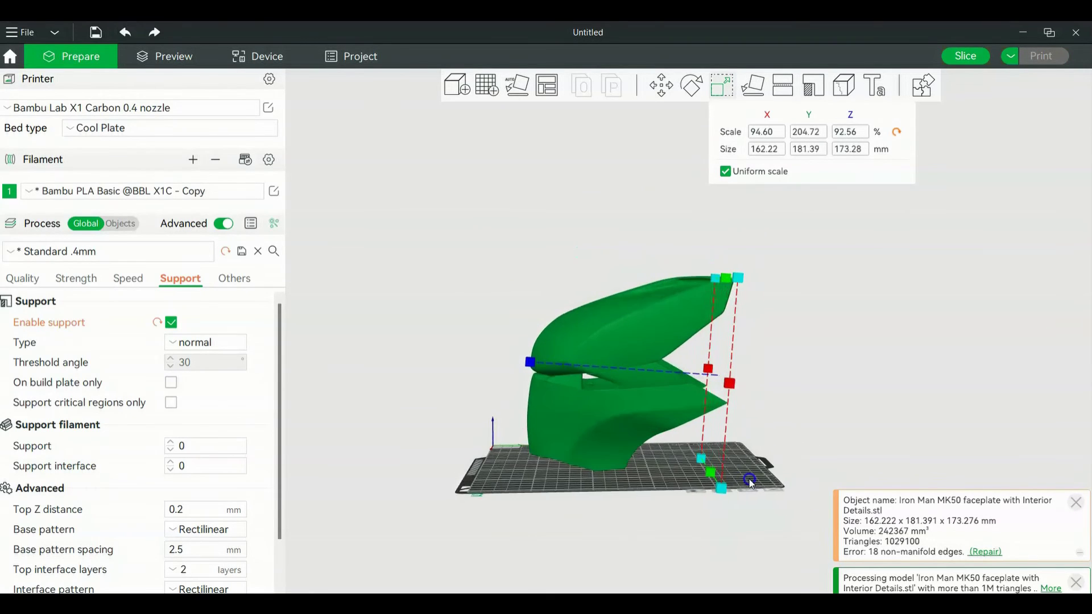
{"action": "left_click", "coordinate": [531, 364]}
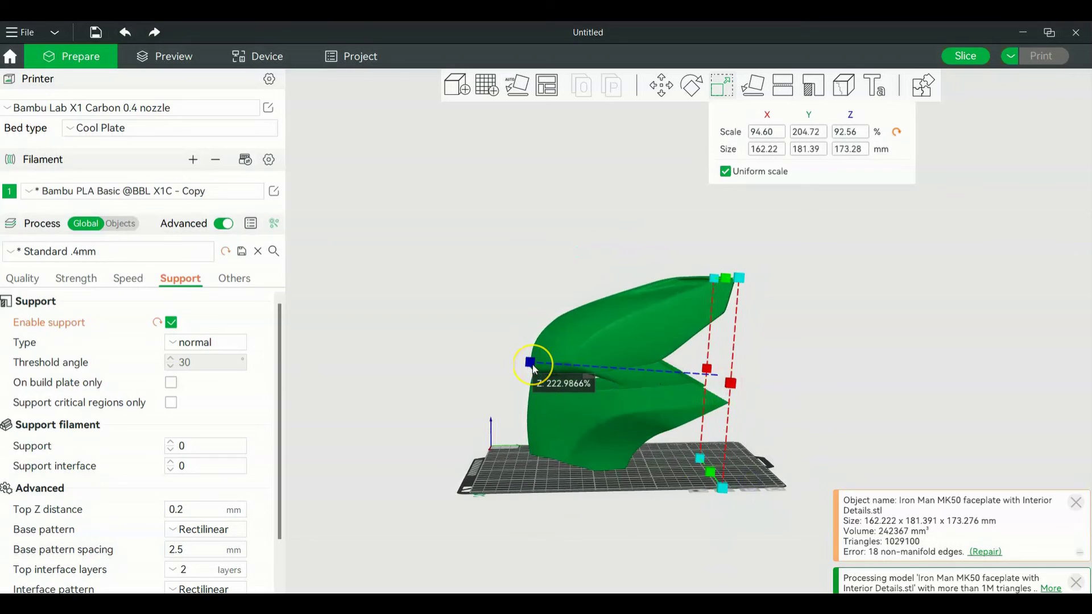
{"action": "key", "text": "ctrl+z"}
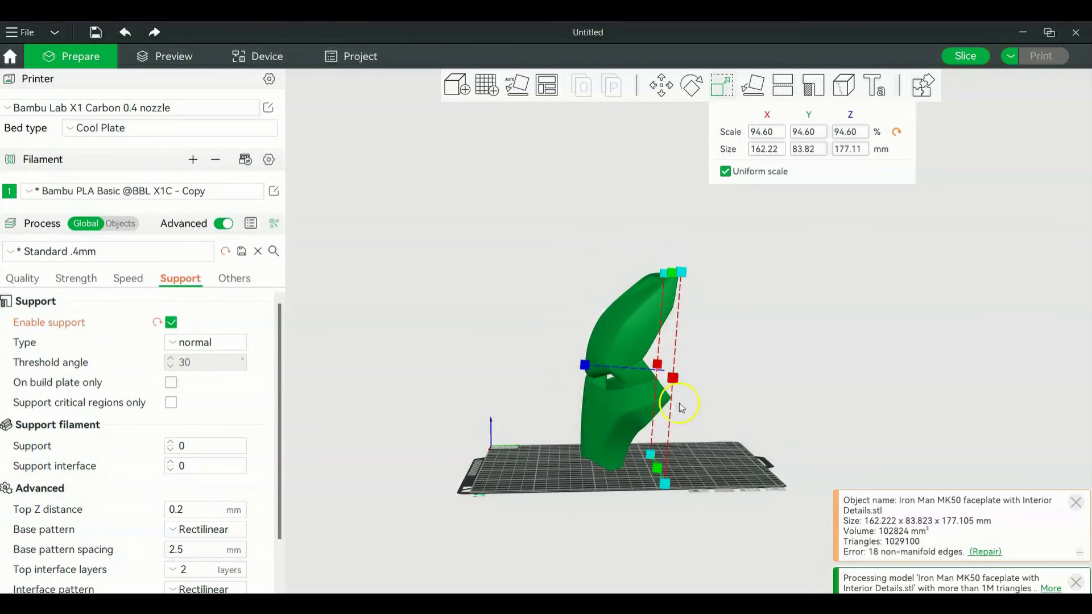
Narrow the mask's X width to 59.15% using the front view
{"action": "left_click_drag", "start_coordinate": [526, 455], "coordinate": [716, 275]}
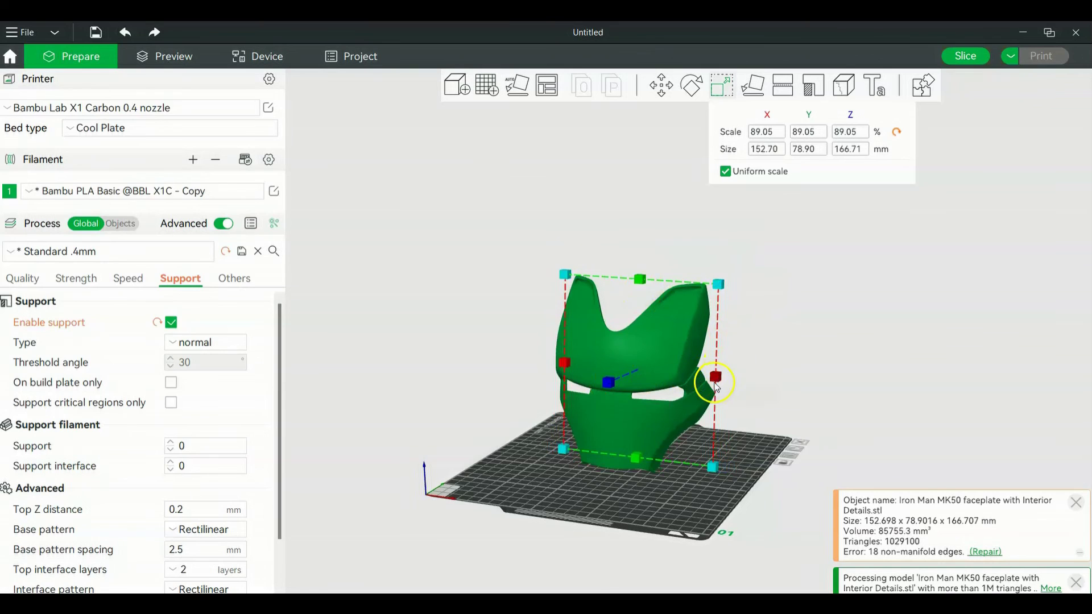
{"action": "mouse_move", "coordinate": [720, 379]}
{"action": "left_mouse_down"}
{"action": "mouse_move", "coordinate": [738, 379]}
{"action": "mouse_move", "coordinate": [694, 380]}
{"action": "mouse_move", "coordinate": [728, 386]}
{"action": "left_mouse_up"}
{"action": "key", "text": "3"}
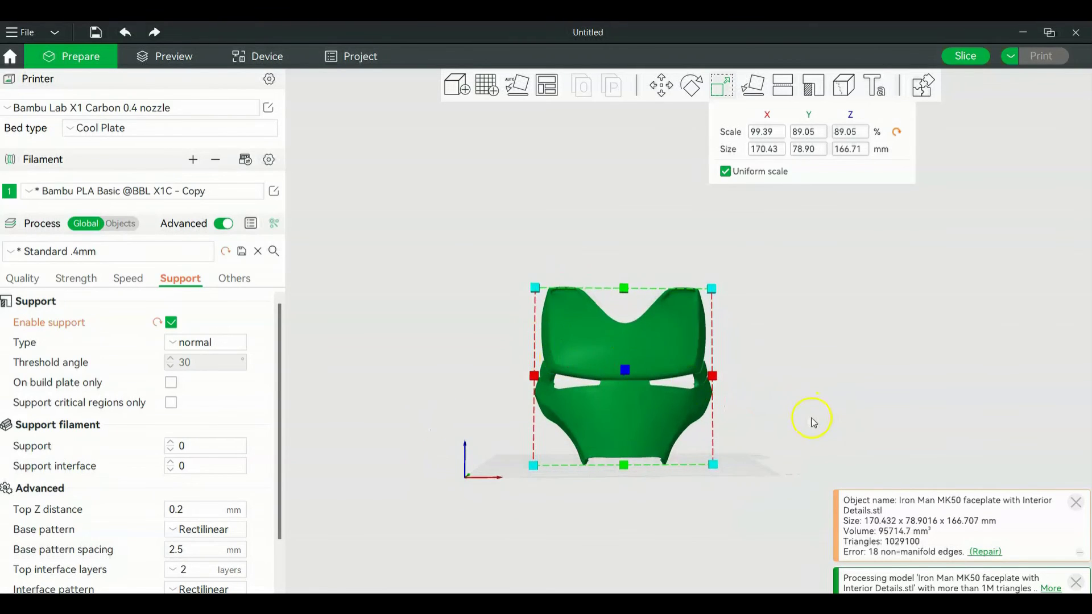
{"action": "left_click_drag", "start_coordinate": [813, 423], "coordinate": [808, 426]}
{"action": "left_click_drag", "start_coordinate": [723, 377], "coordinate": [706, 415]}
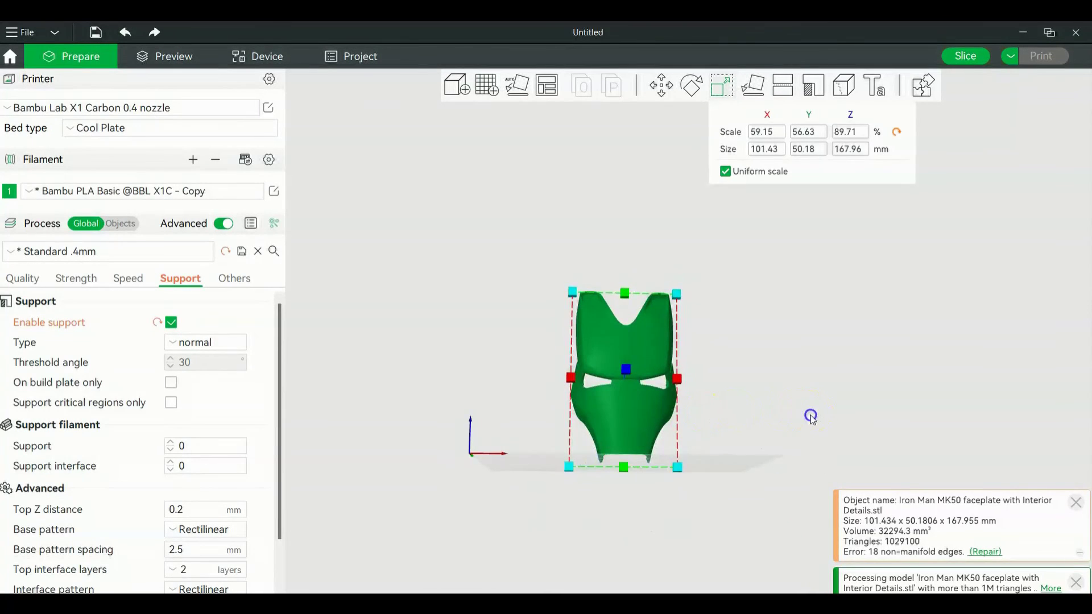
{"action": "left_click_drag", "start_coordinate": [811, 418], "coordinate": [797, 430]}
Reselect the 101.434 × 50.1806 × 167.955 mm faceplate and close the object-info notice
{"action": "left_click", "coordinate": [829, 322]}
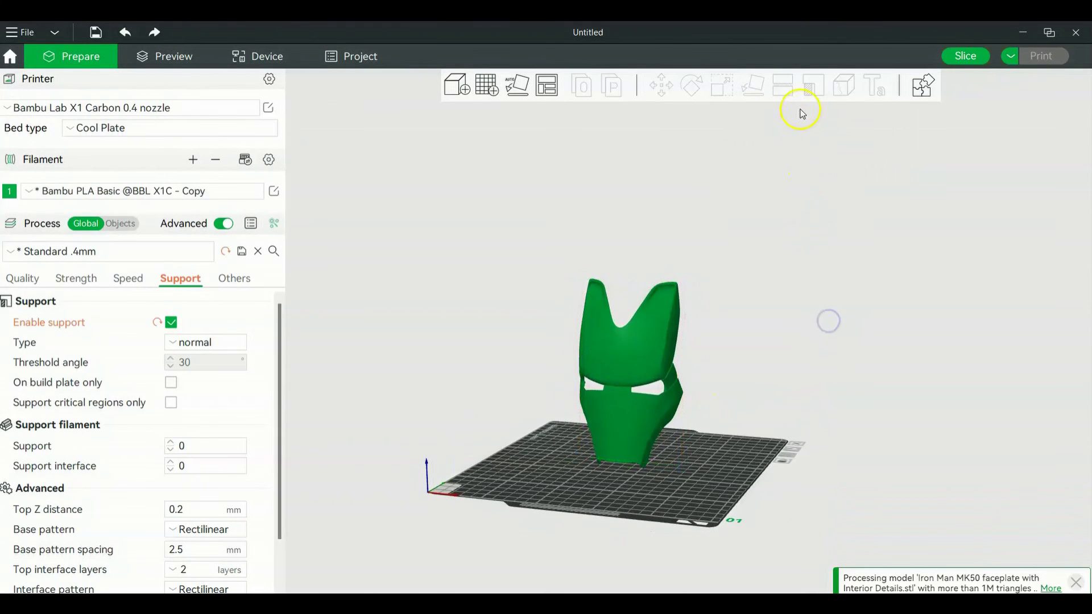
{"action": "left_click", "coordinate": [659, 337]}
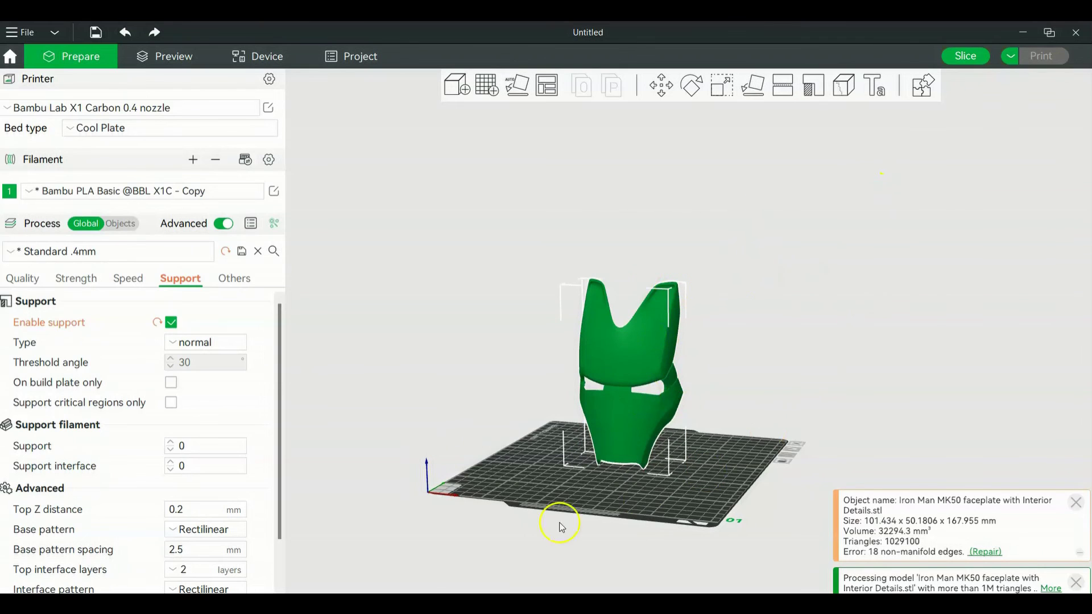
{"action": "left_click_drag", "start_coordinate": [561, 527], "coordinate": [436, 539]}
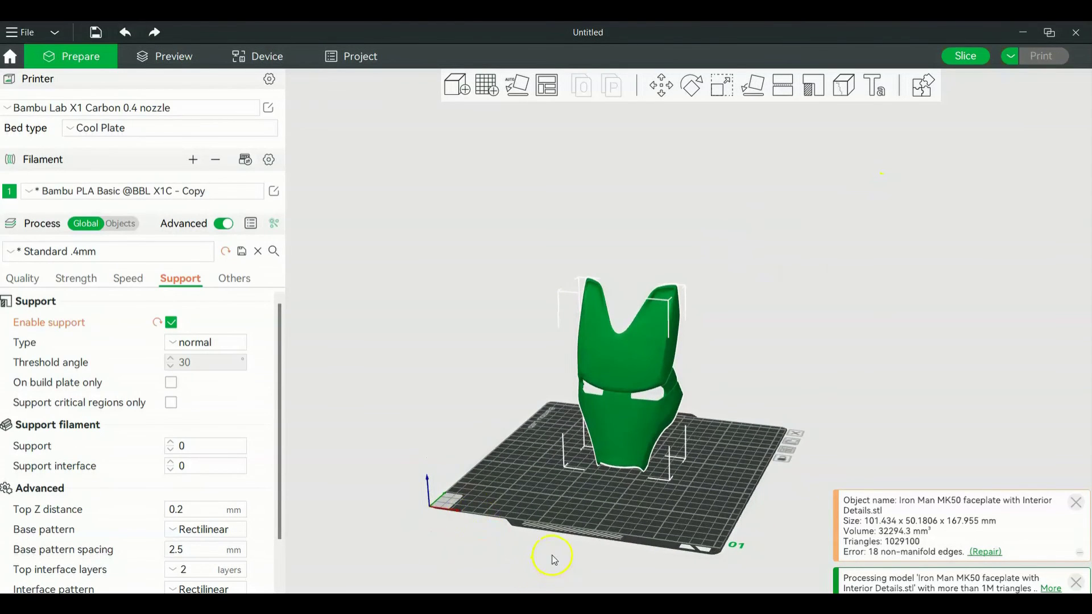
{"action": "left_click_drag", "start_coordinate": [554, 559], "coordinate": [564, 509]}
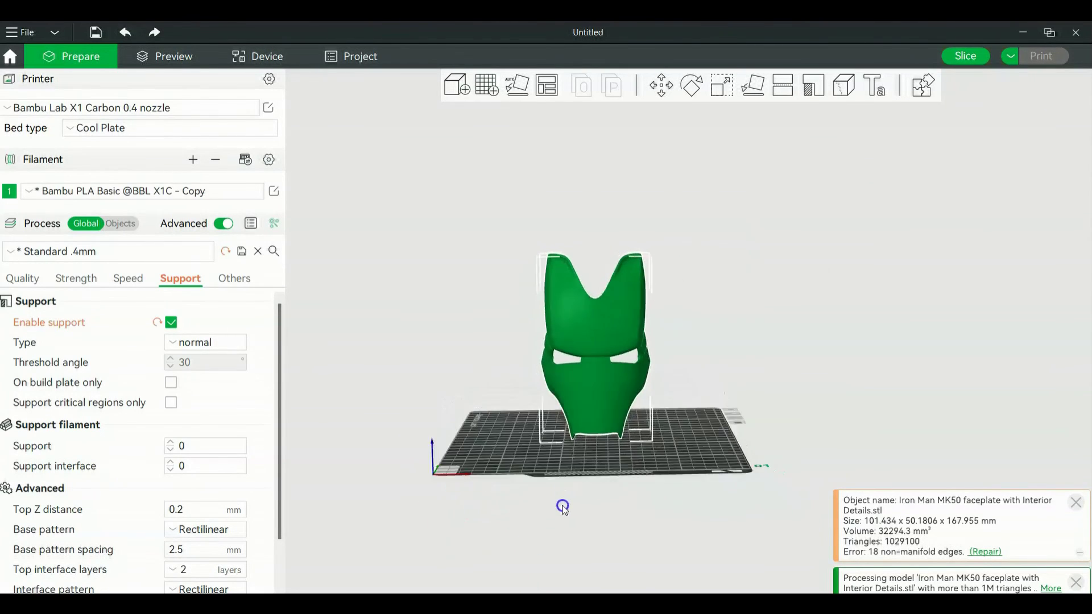
{"action": "right_click_drag", "start_coordinate": [705, 442], "coordinate": [762, 476]}
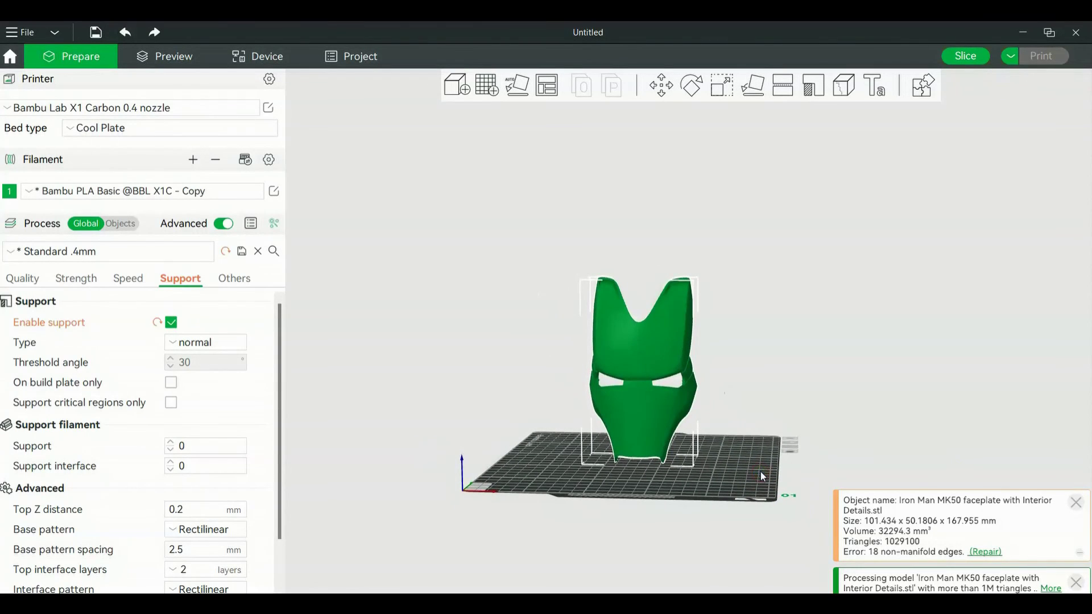
{"action": "left_click", "coordinate": [1081, 503]}
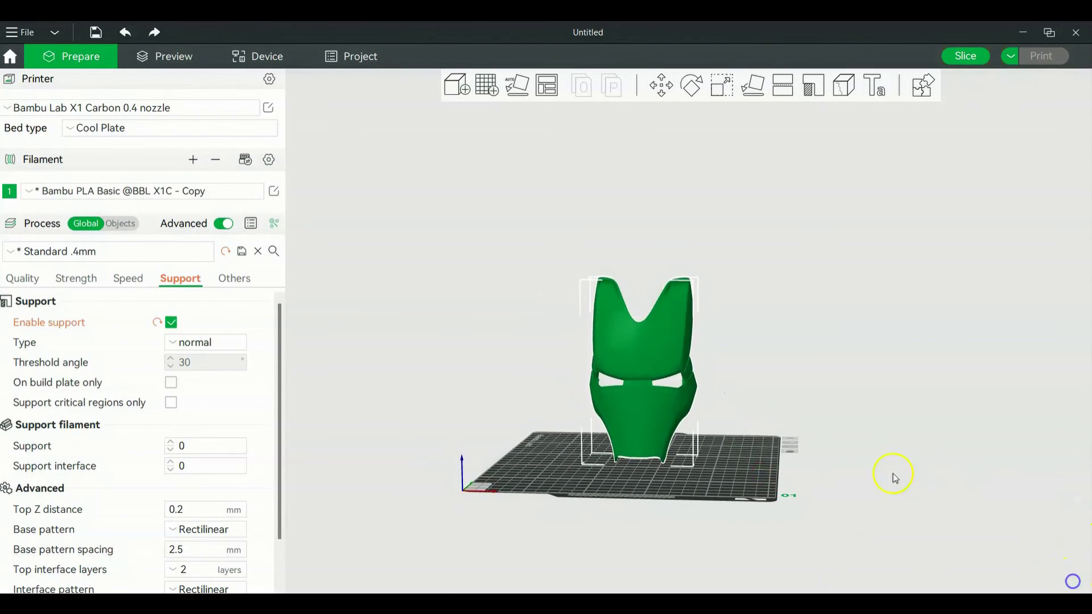
{"action": "left_click_drag", "start_coordinate": [895, 475], "coordinate": [819, 488]}
{"action": "right_click_drag", "start_coordinate": [818, 512], "coordinate": [855, 487]}
{"action": "left_click_drag", "start_coordinate": [762, 533], "coordinate": [785, 533]}
{"action": "right_click_drag", "start_coordinate": [787, 518], "coordinate": [771, 521]}
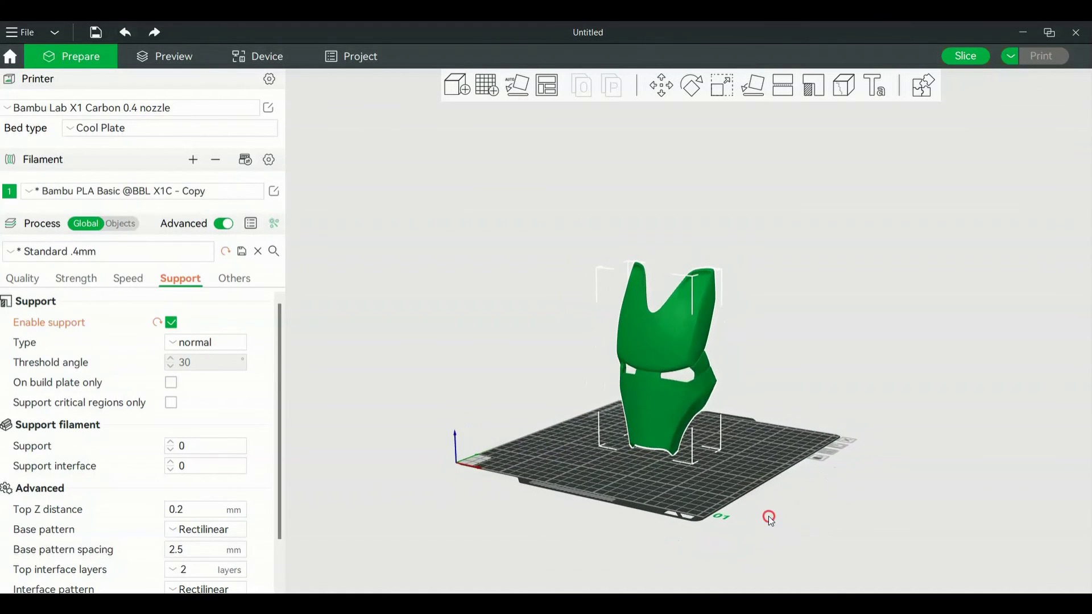